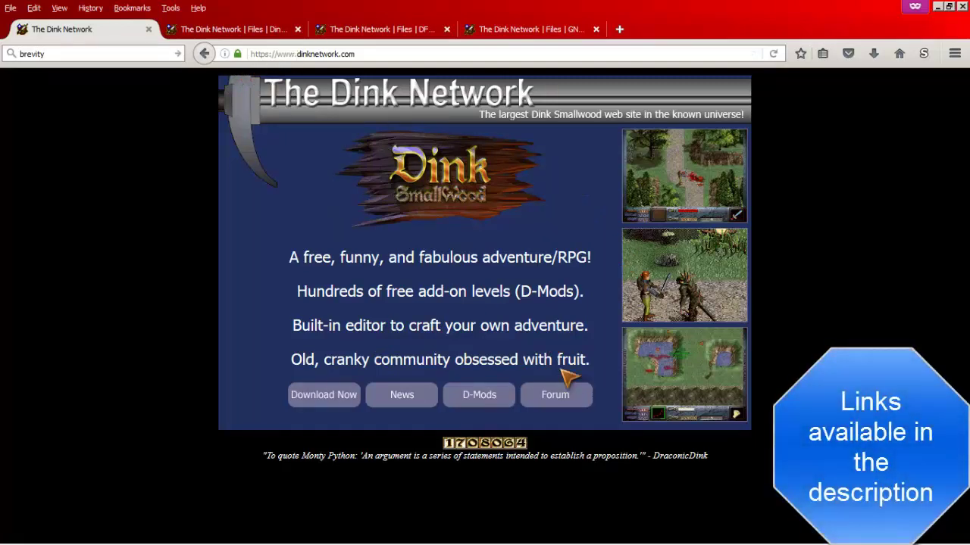
# Step: Go to the Dink Smallwood download page and close the loading home page tab
pyautogui.click(322, 392)
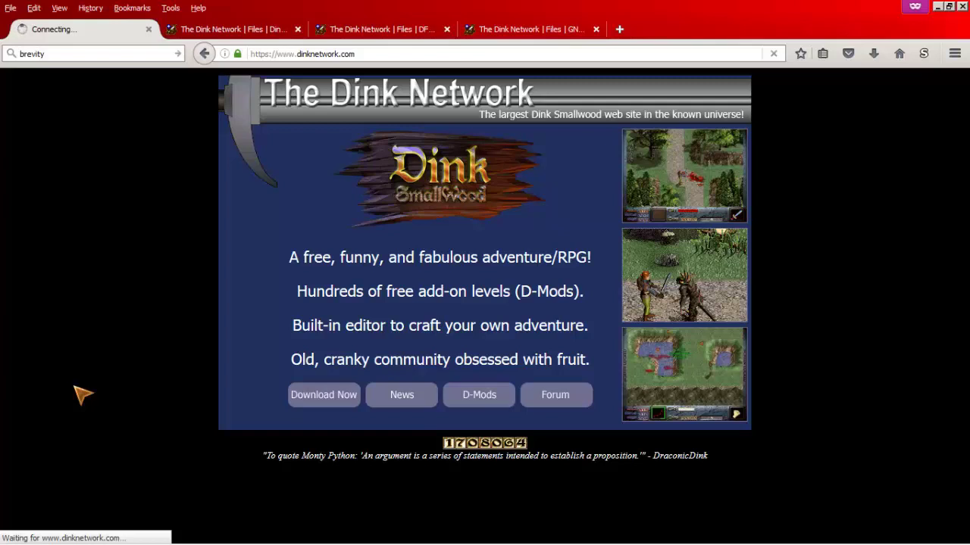
pyautogui.hotkey('ctrl', 'w')
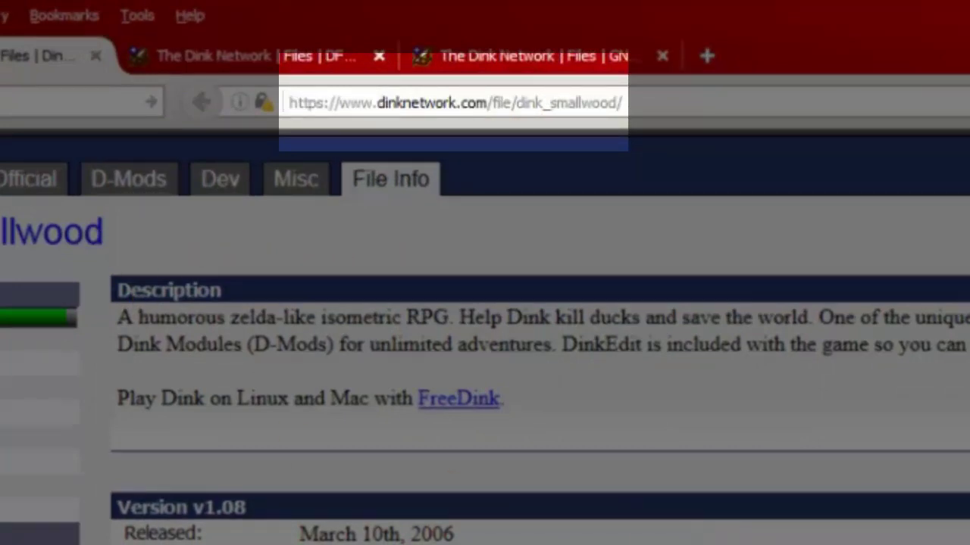
pyautogui.scroll(-10, 468, 385)
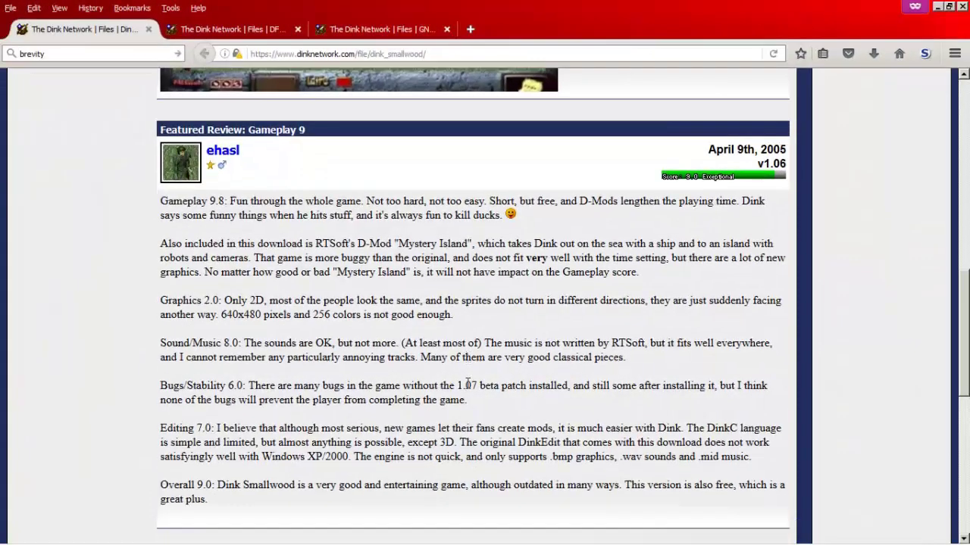
pyautogui.scroll(6, 467, 385)
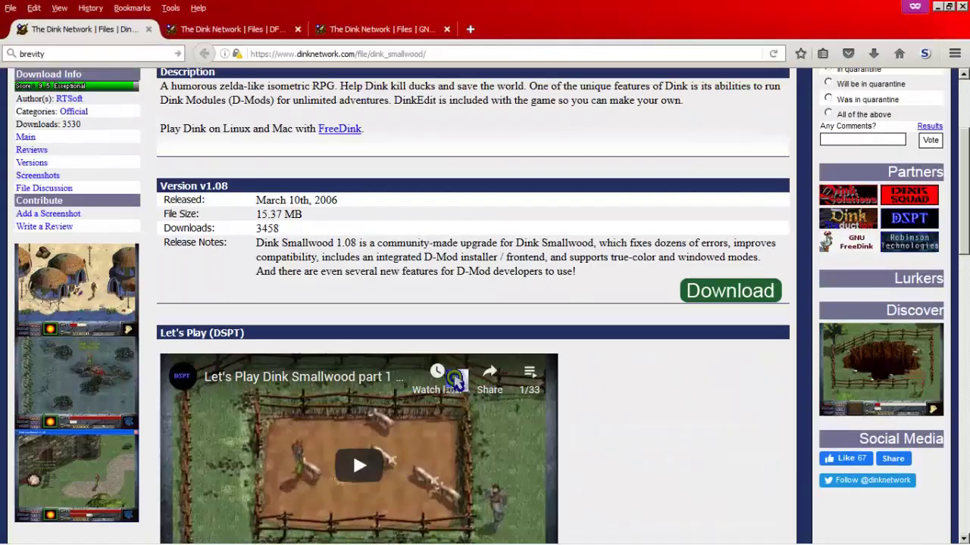
pyautogui.scroll(-2, 317, 269)
pyautogui.scroll(-10, 317, 269)
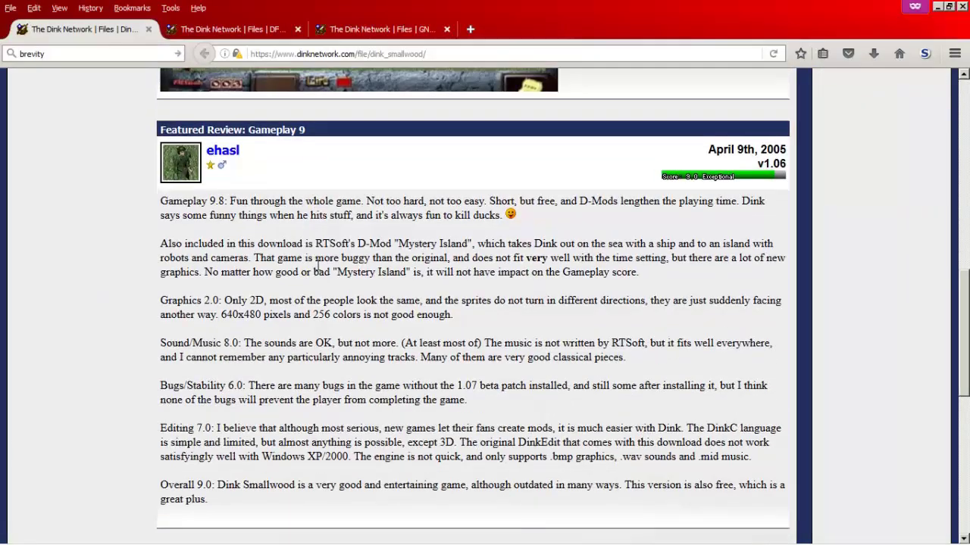
pyautogui.scroll(15, 428, 302)
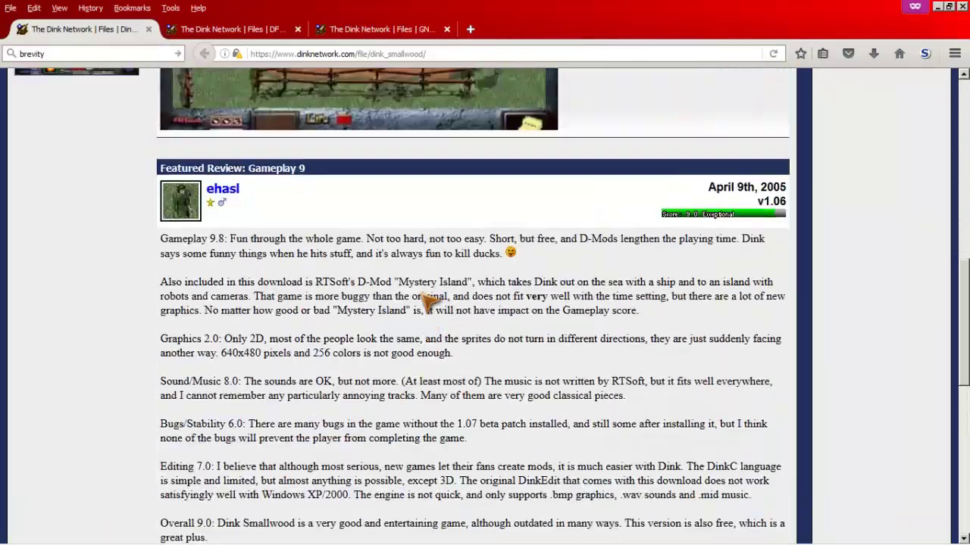
pyautogui.scroll(-1, 558, 371)
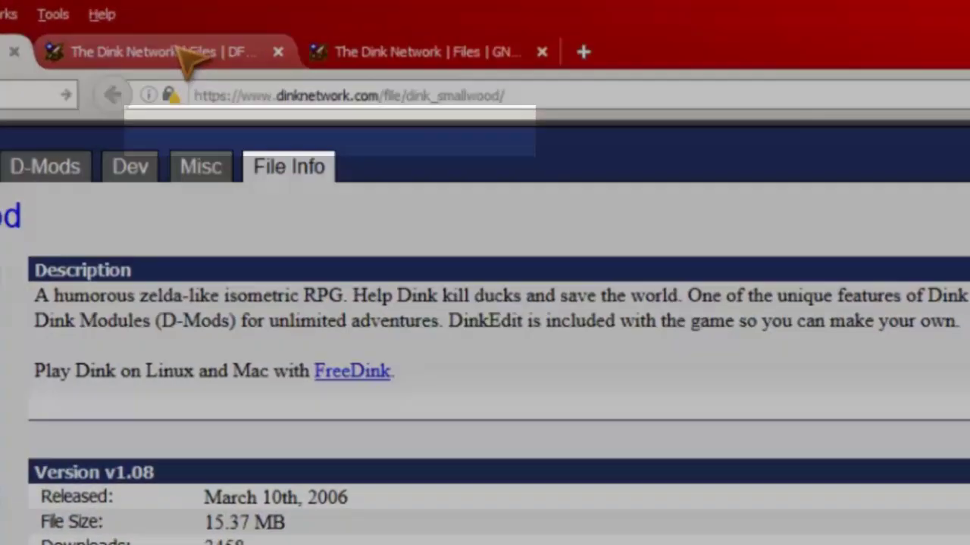
# Step: Switch to the DFArc 3 tab and look through its description and Version 3.14 notes
pyautogui.click(244, 30)
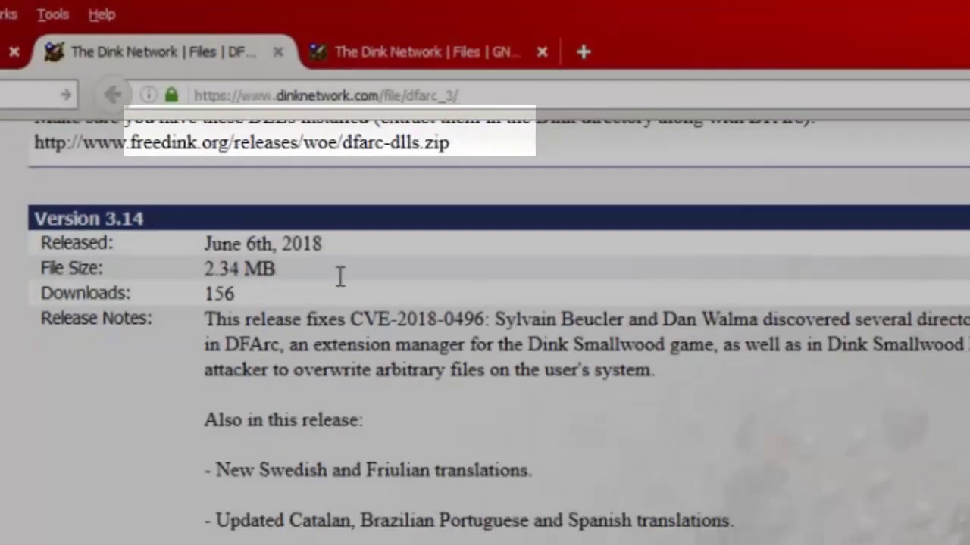
pyautogui.scroll(5, 376, 260)
pyautogui.scroll(-3, 454, 303)
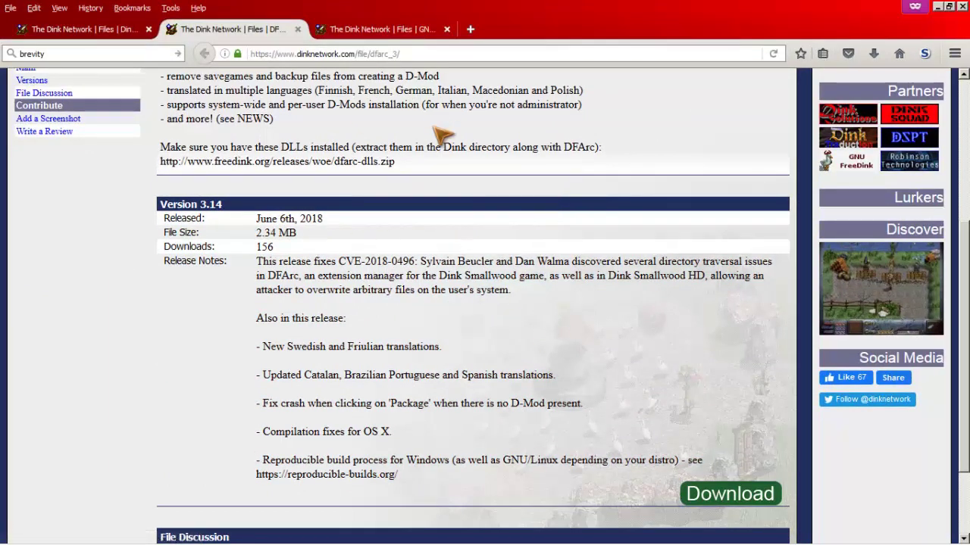
pyautogui.scroll(3, 443, 134)
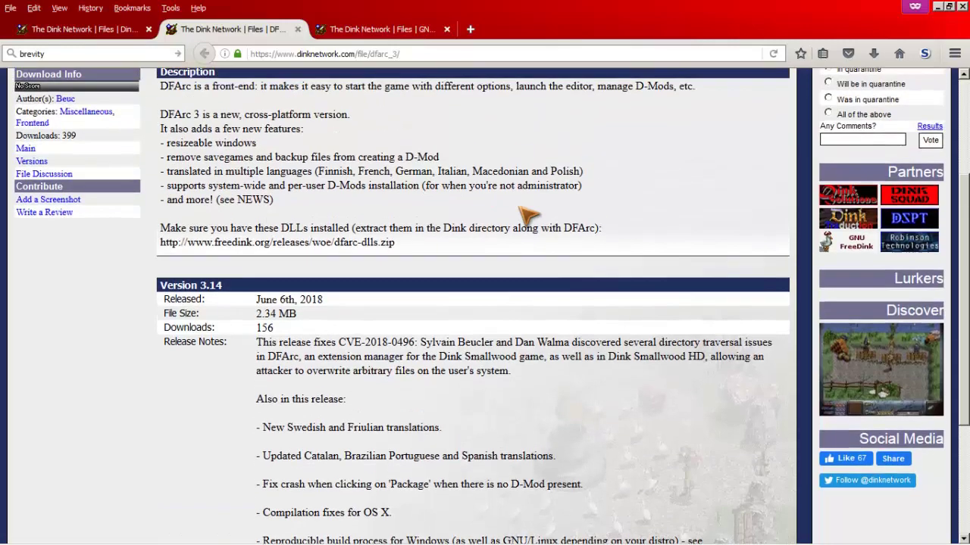
# Step: Switch to the GNU FreeDink tab and review its Version 109.6 release notes
pyautogui.click(403, 24)
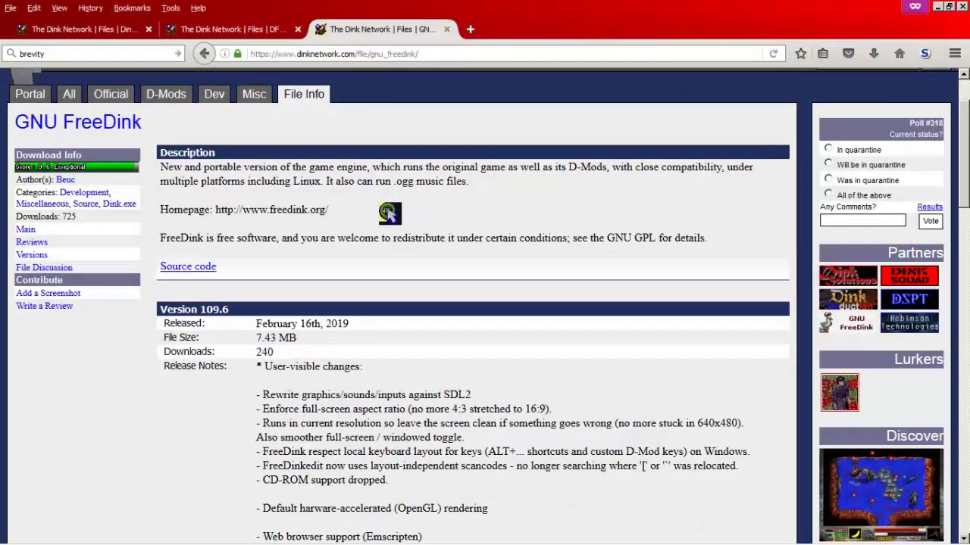
pyautogui.scroll(-15, 738, 265)
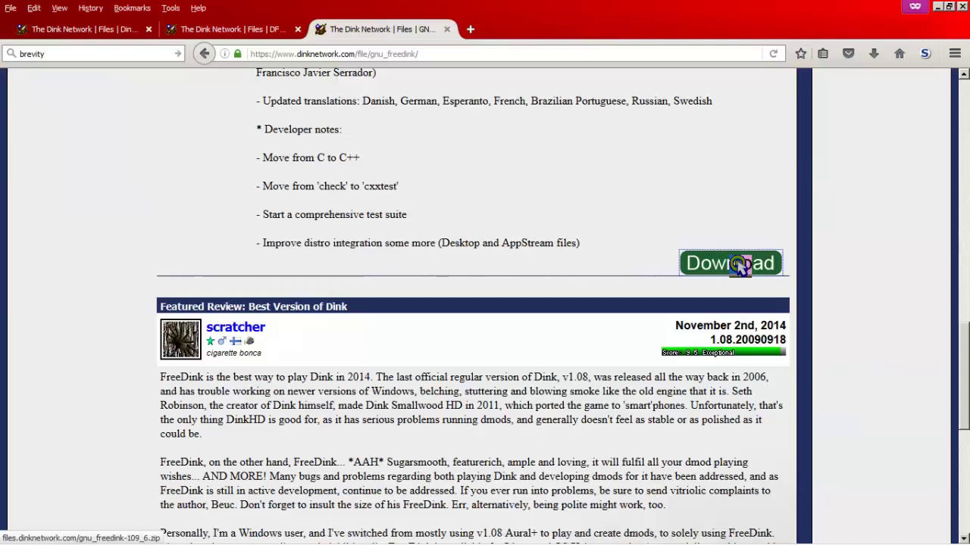
pyautogui.scroll(9, 341, 219)
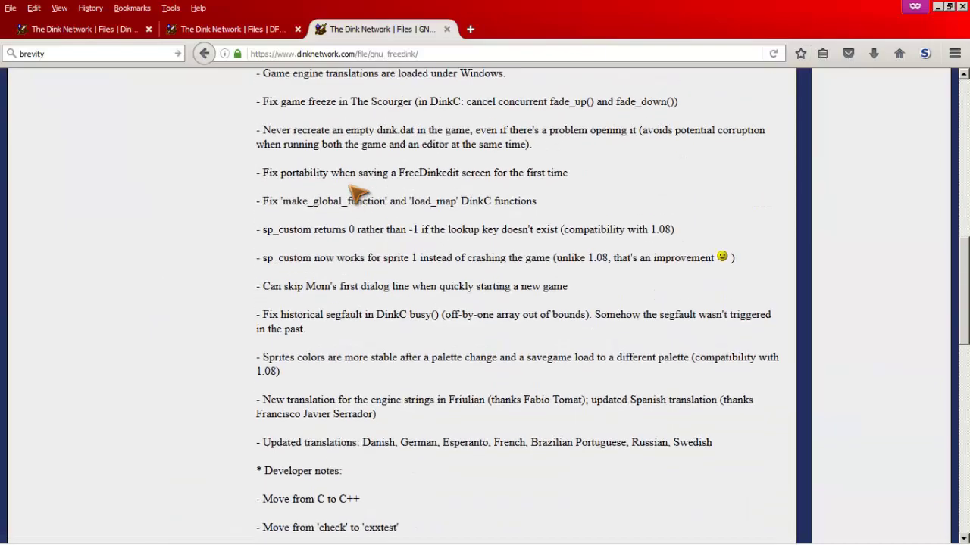
pyautogui.scroll(3, 351, 281)
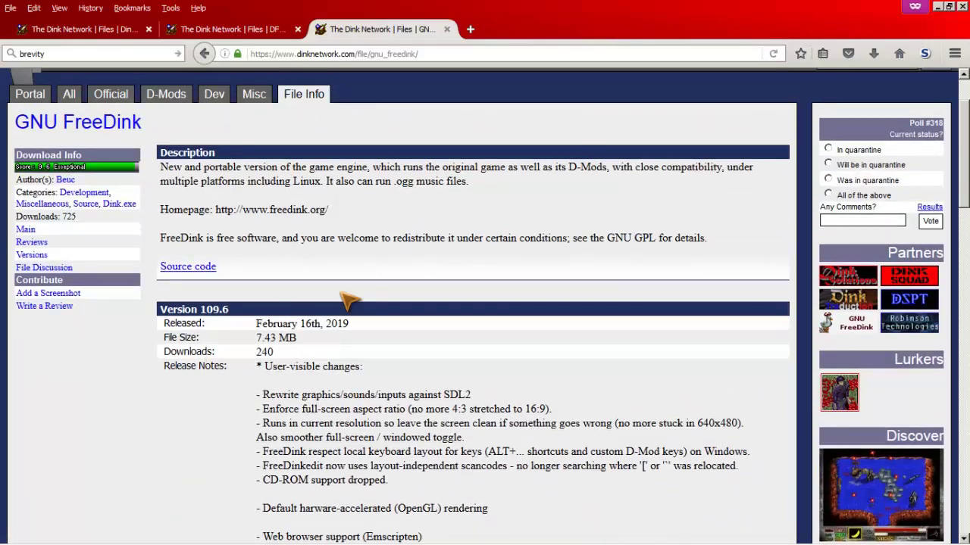
pyautogui.scroll(1, 371, 301)
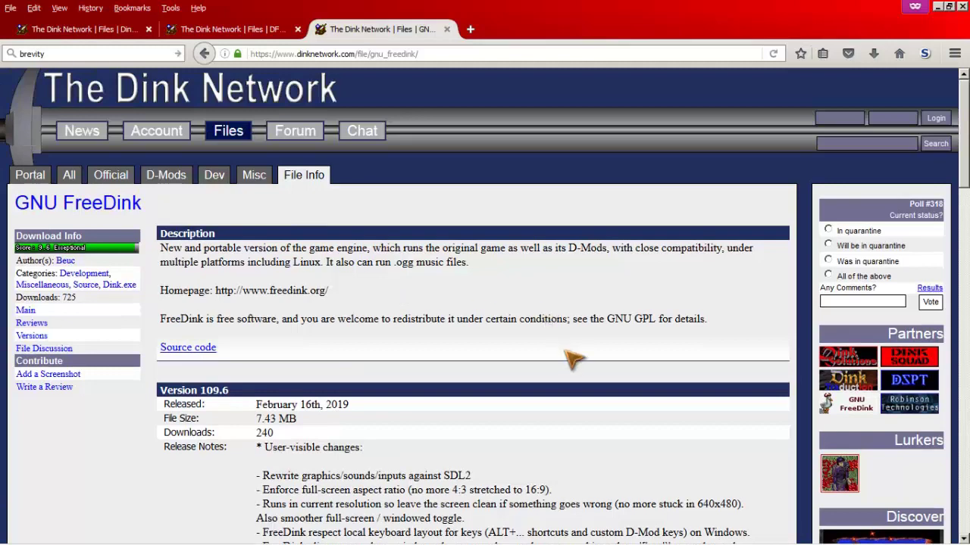
pyautogui.scroll(-8, 534, 218)
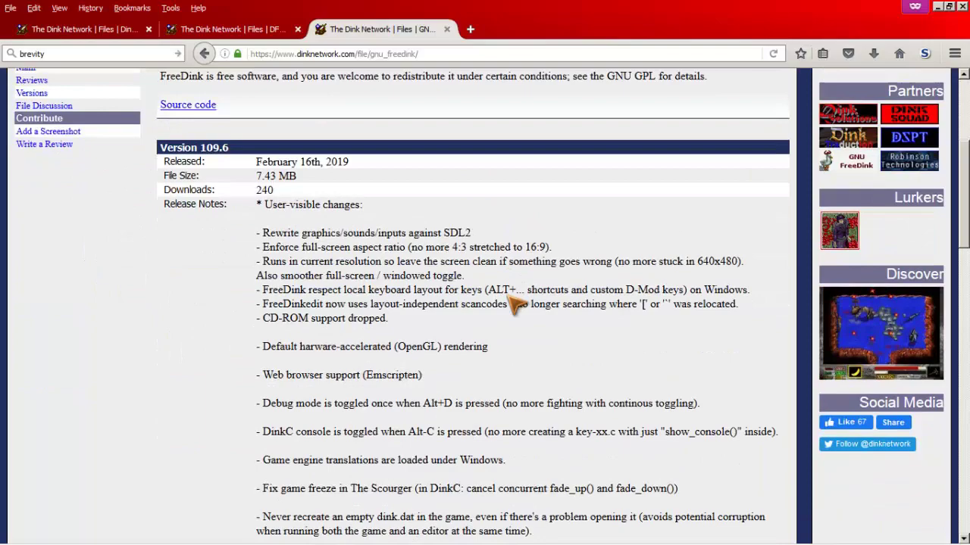
pyautogui.scroll(8, 550, 213)
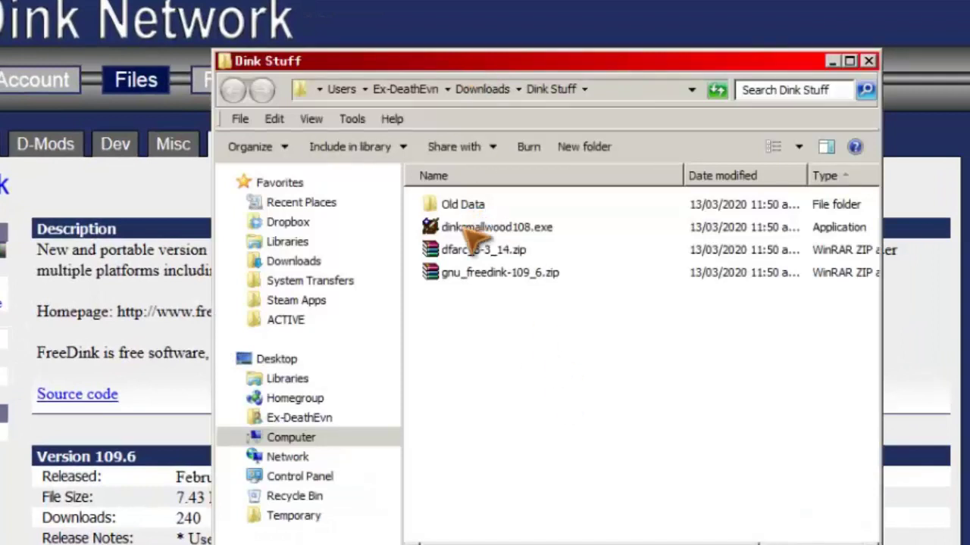
# Step: Install dinksmallwood108.exe to the default folder without a desktop icon, then select dfarc_3-3_14.zip
pyautogui.click(470, 230)
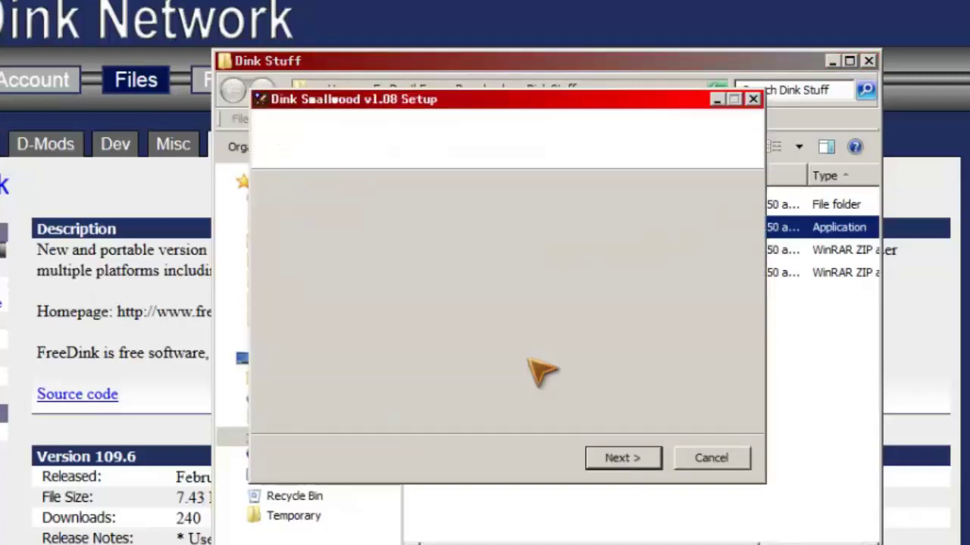
pyautogui.click(615, 458)
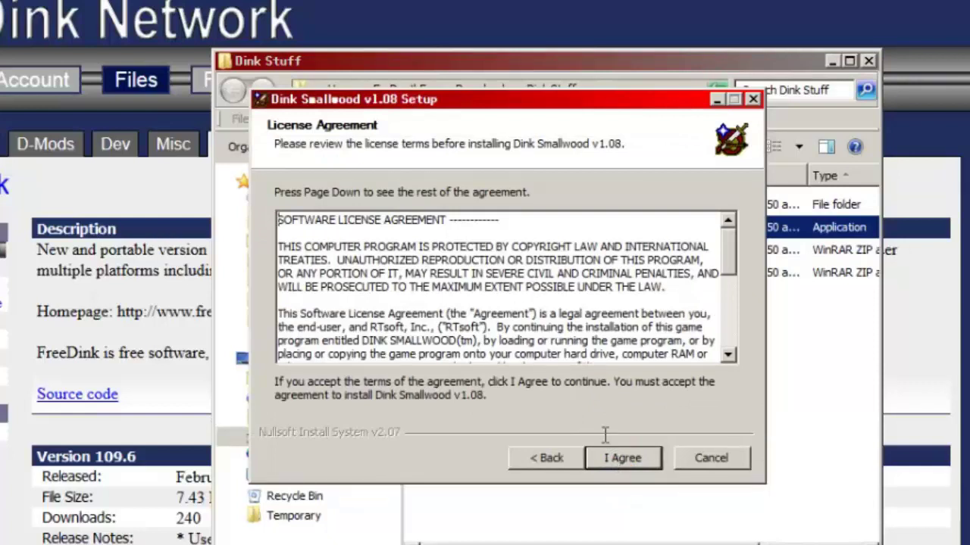
pyautogui.click(613, 457)
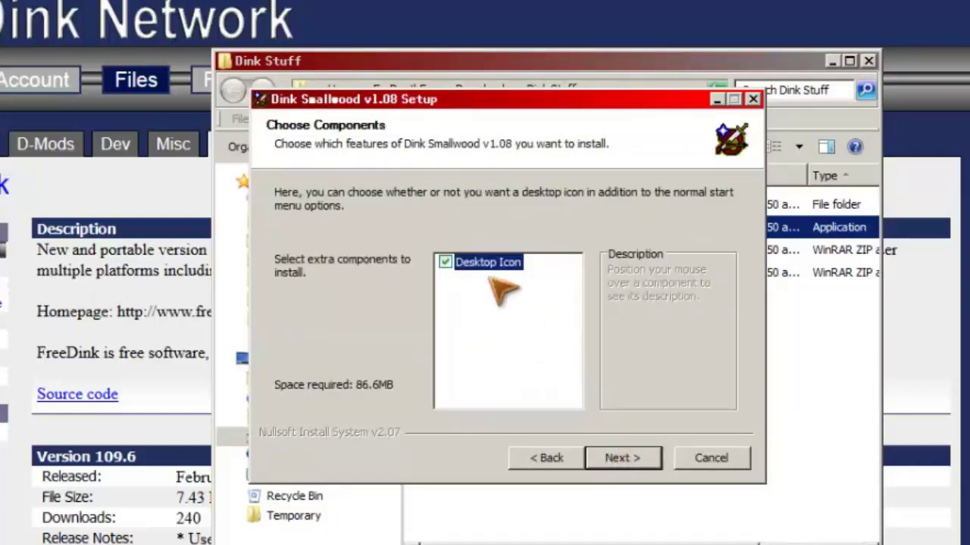
pyautogui.click(444, 262)
pyautogui.click(621, 454)
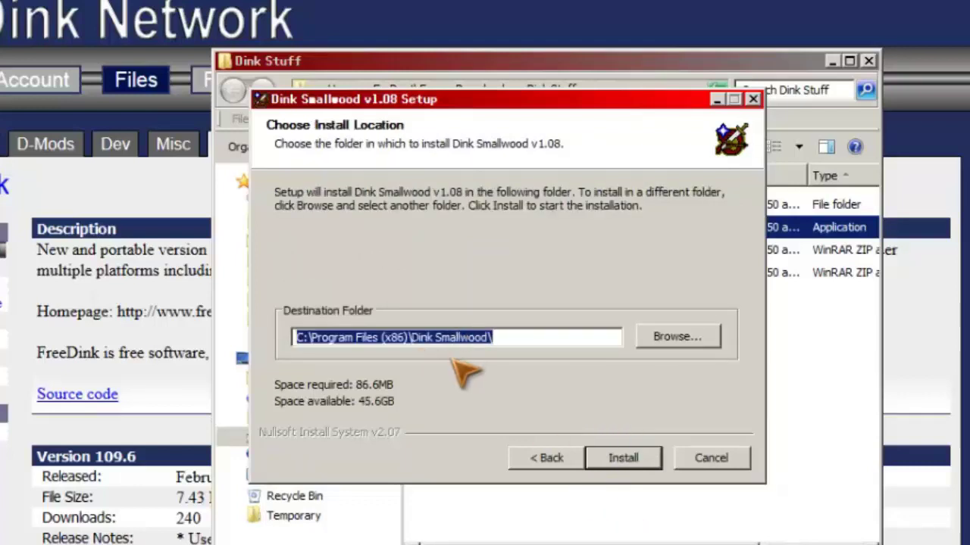
pyautogui.click(641, 459)
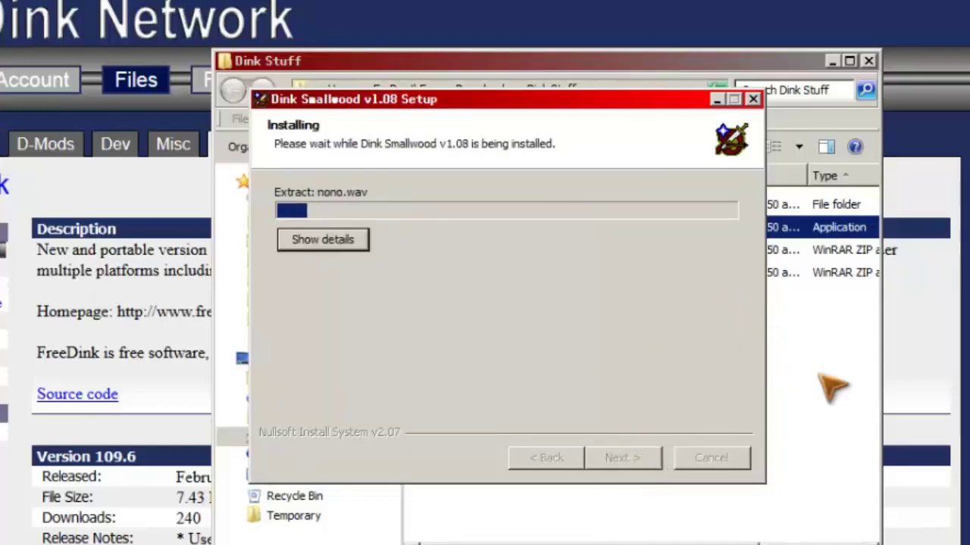
pyautogui.click(853, 400)
pyautogui.click(490, 256)
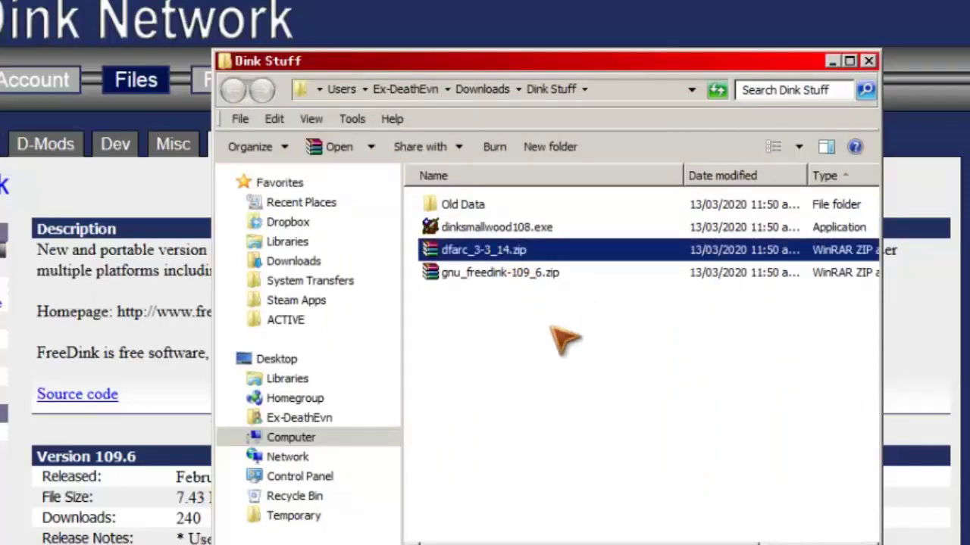
# Step: Extract dfarc_3-3_14.zip with 7-Zip into its own dfarc_3-3_14 folder
pyautogui.hotkey('shift', 'F10')
pyautogui.moveTo(591, 326)
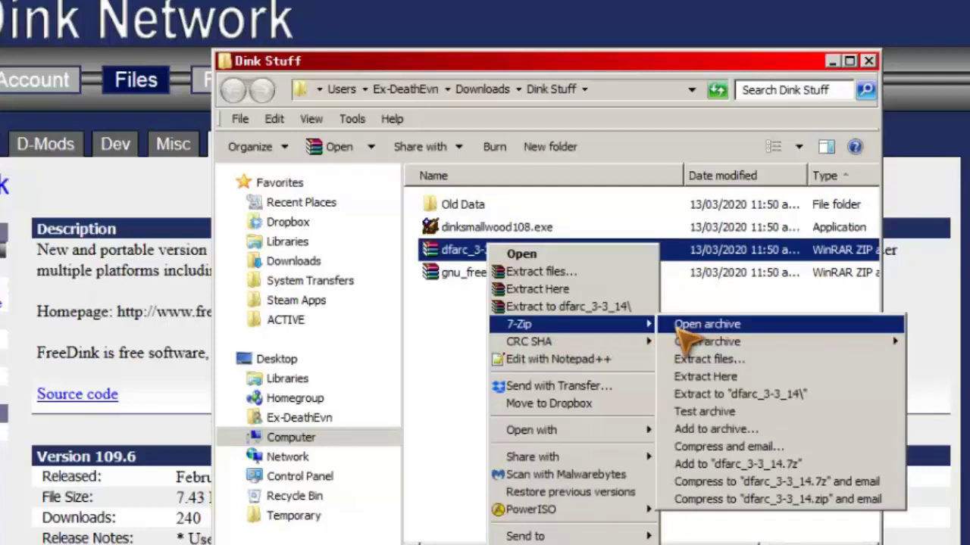
pyautogui.click(749, 395)
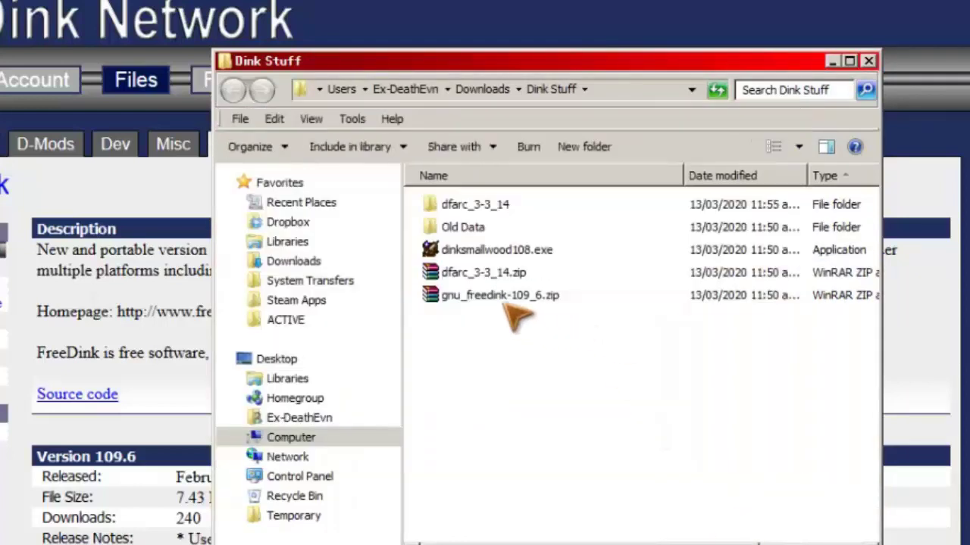
# Step: Extract gnu_freedink-109_6.zip with 7-Zip into its own folder
pyautogui.rightClick(505, 297)
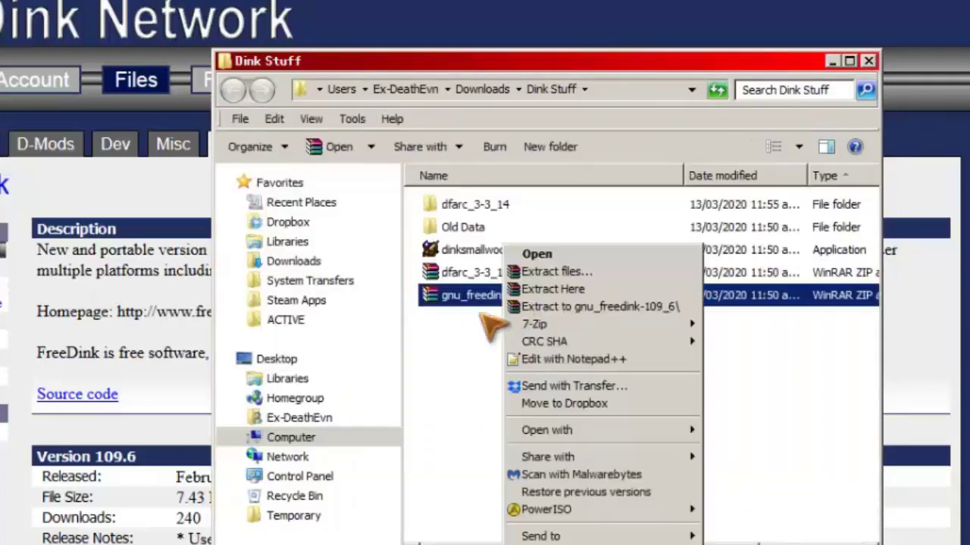
pyautogui.moveTo(686, 324)
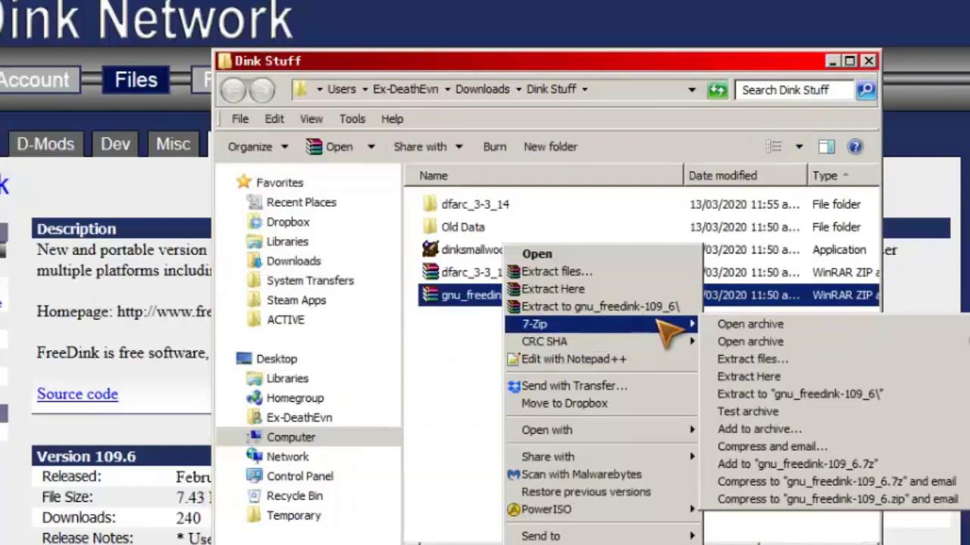
pyautogui.click(825, 409)
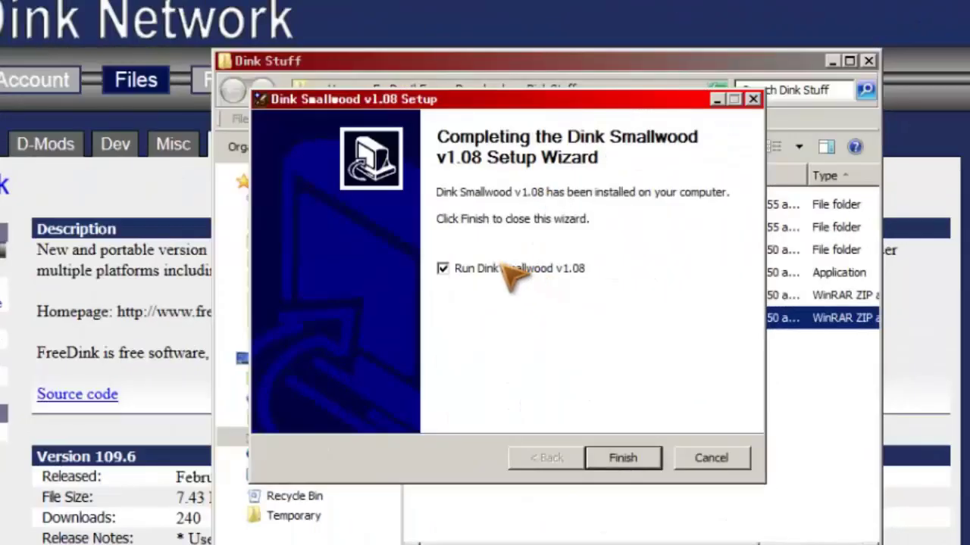
# Step: Finish setup with Run Dink Smallwood checked and dismiss the DFArc2 Introduction dialog
pyautogui.click(626, 461)
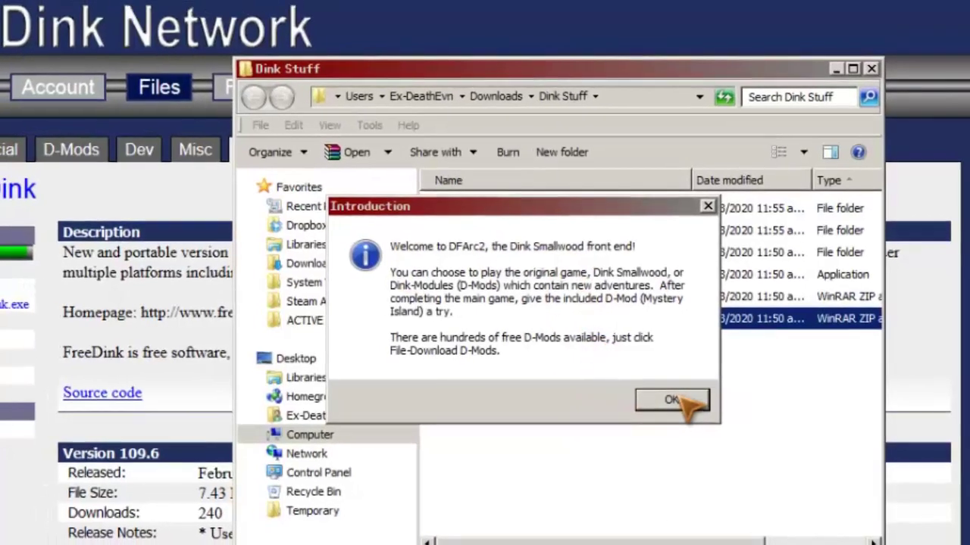
pyautogui.click(663, 402)
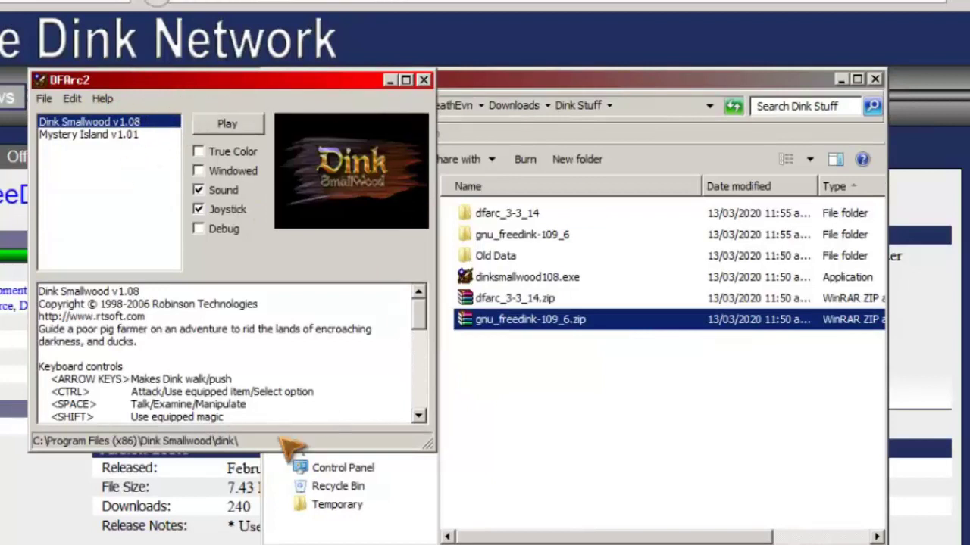
pyautogui.click(76, 99)
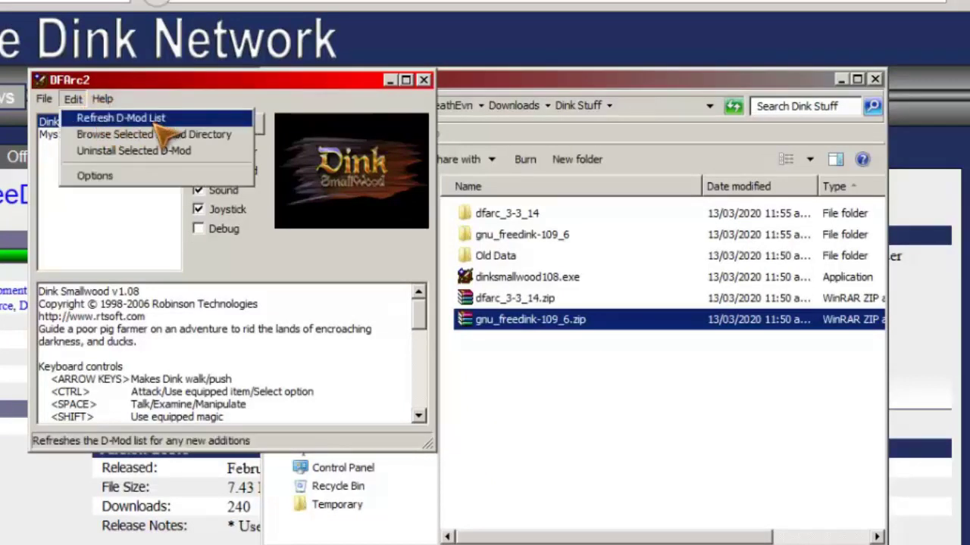
pyautogui.click(97, 175)
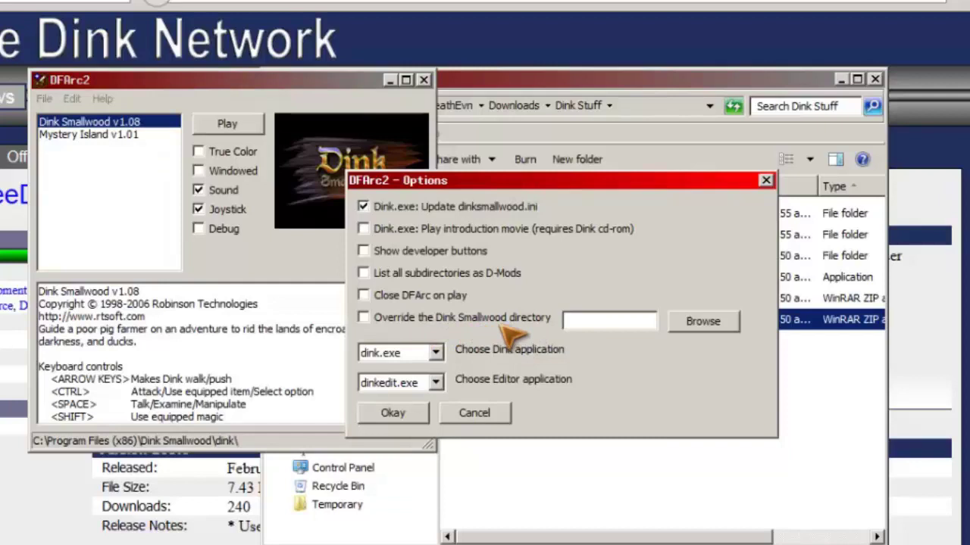
pyautogui.click(475, 414)
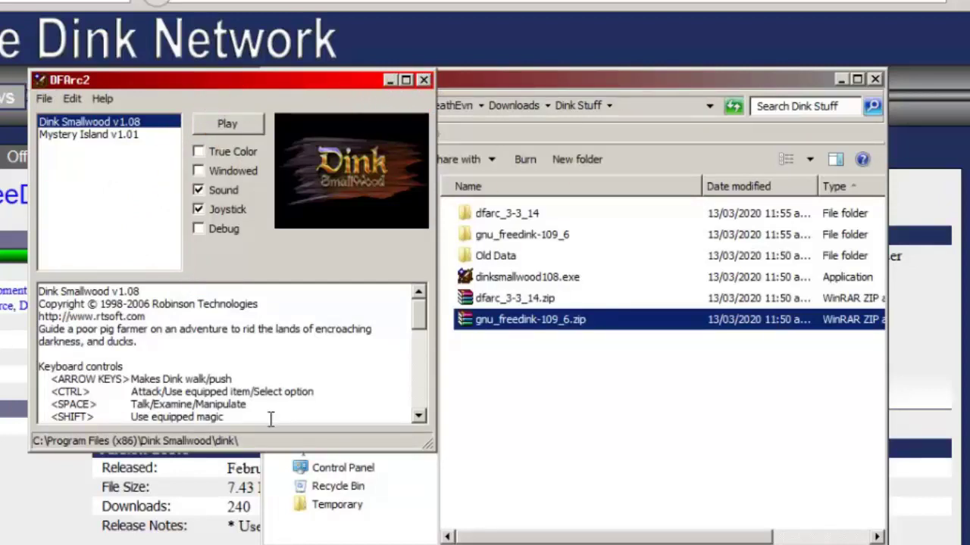
# Step: Close DFArc2, open the dfarc_3-3_14 folder and select all nine files
pyautogui.click(421, 79)
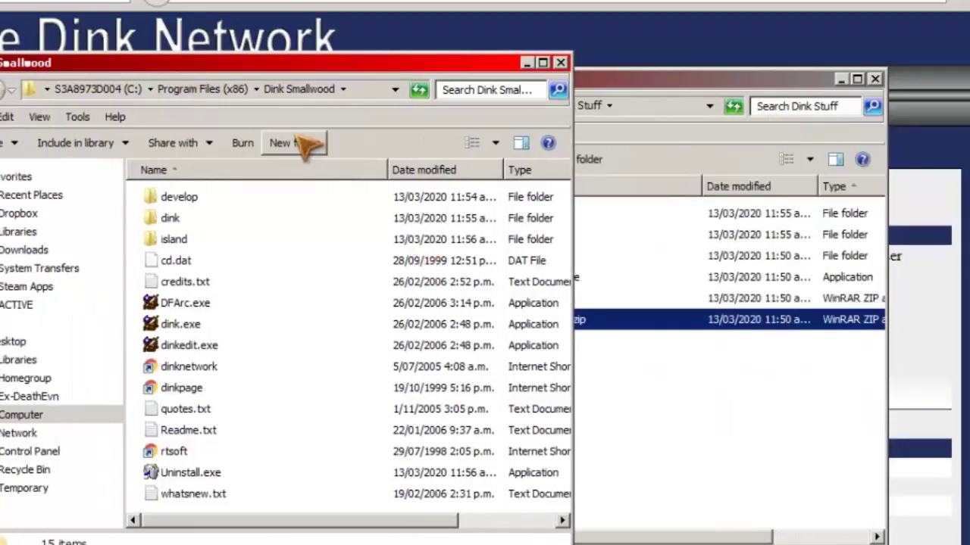
pyautogui.moveTo(667, 79); pyautogui.dragTo(882, 58)
pyautogui.doubleClick(713, 191)
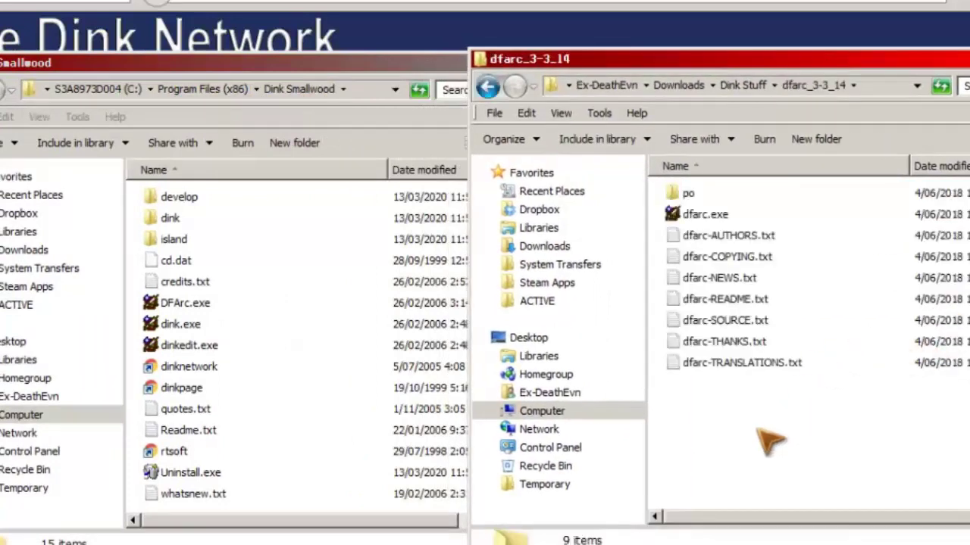
pyautogui.moveTo(756, 433); pyautogui.dragTo(658, 191)
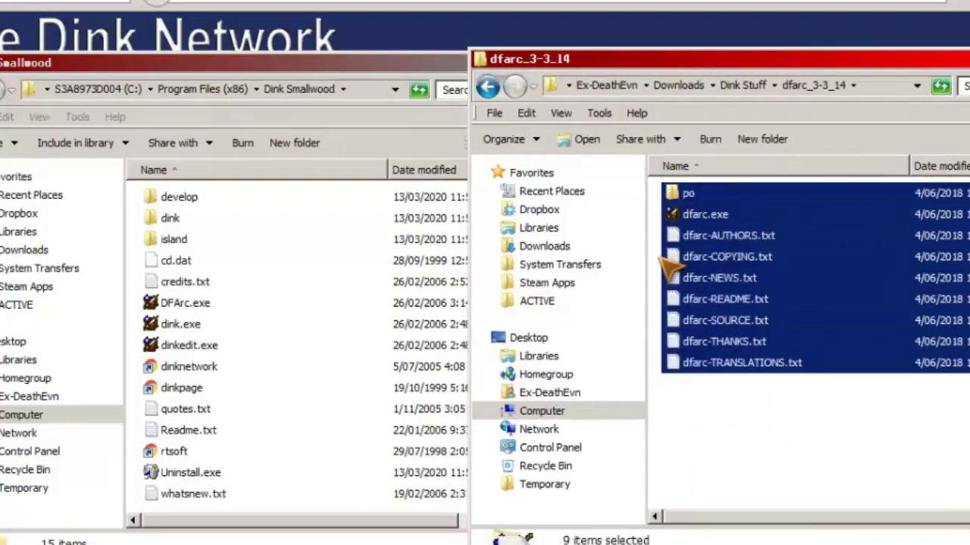
# Step: Paste the files into Program Files (x86)\Dink Smallwood, replacing all existing files
pyautogui.click(130, 193)
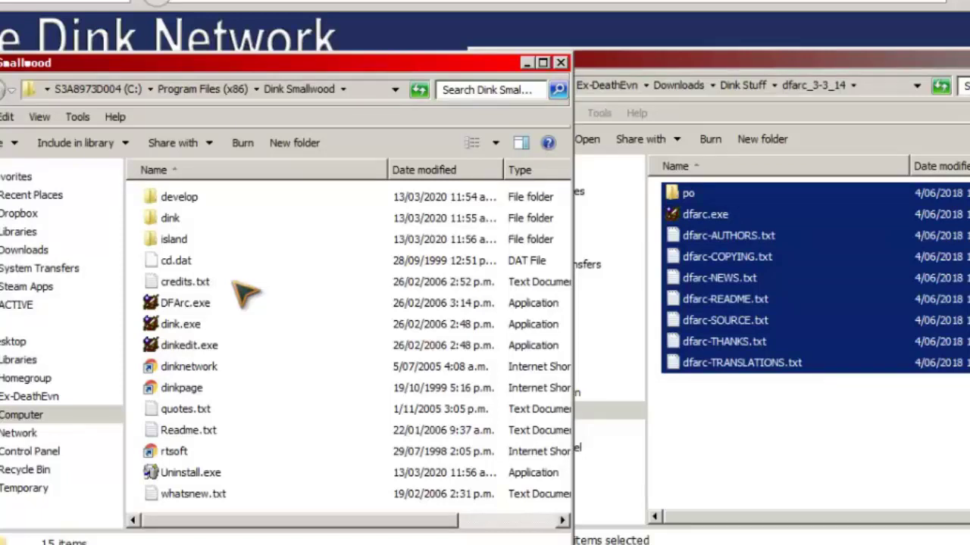
pyautogui.hotkey('ctrl', 'v')
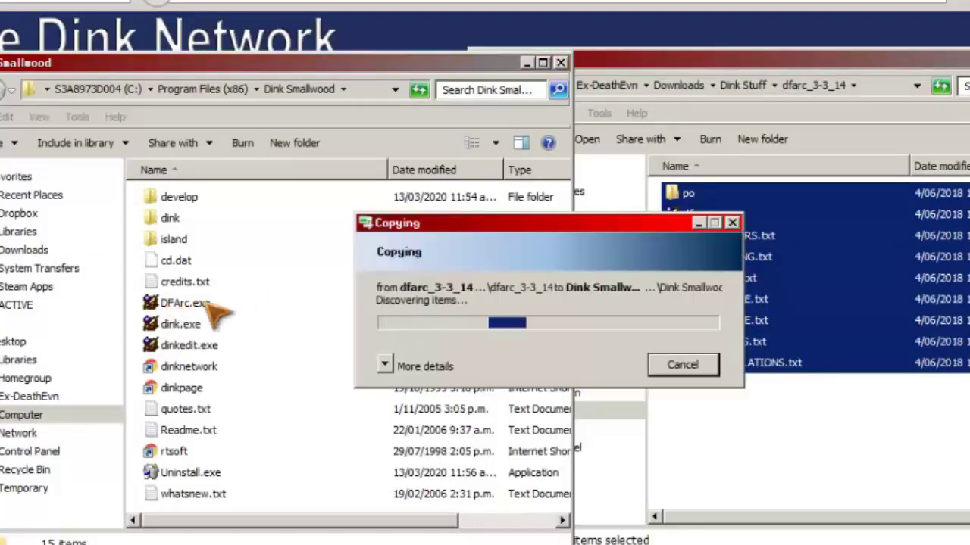
pyautogui.click(420, 467)
pyautogui.click(606, 203)
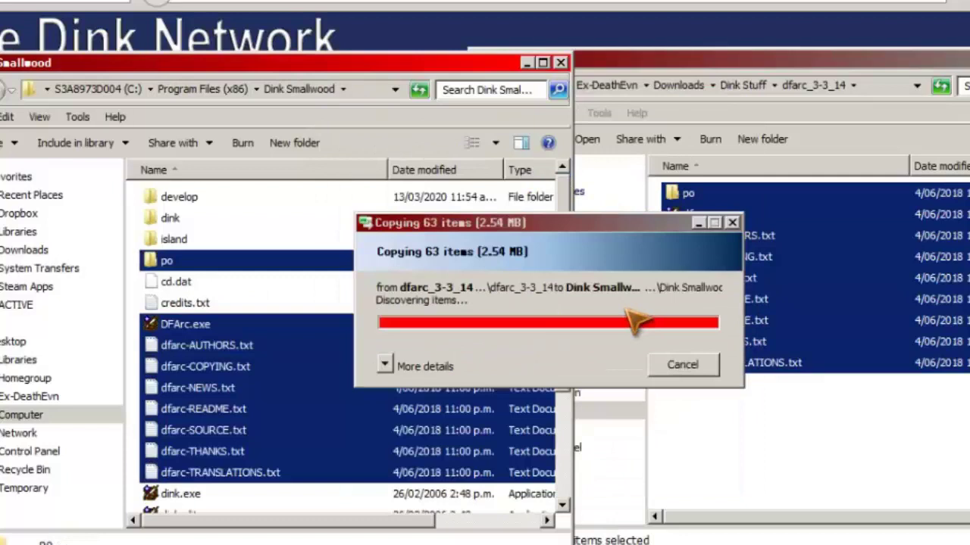
pyautogui.click(818, 438)
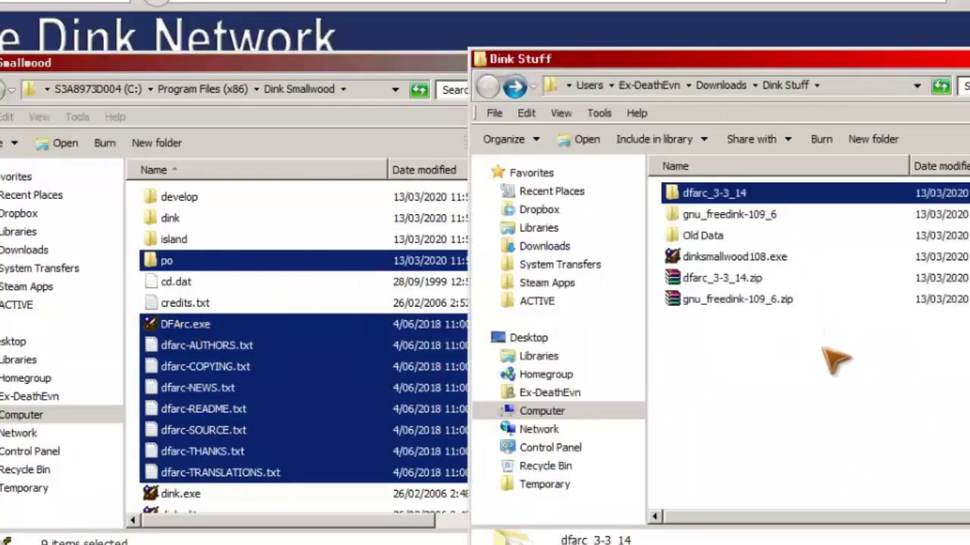
# Step: Open the gnu_freedink-109_6 folder and select all 11 FreeDink files
pyautogui.doubleClick(720, 191)
pyautogui.click(488, 86)
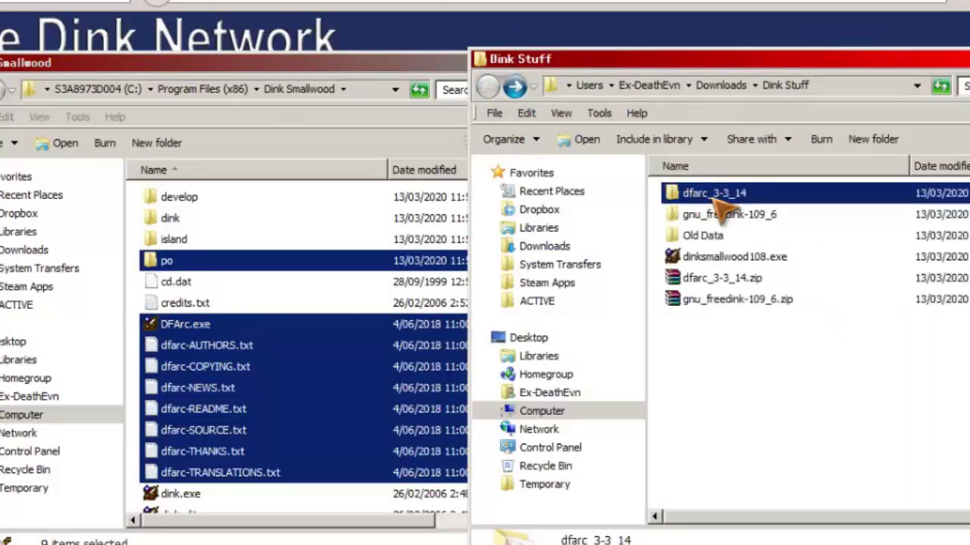
pyautogui.click(734, 219)
pyautogui.doubleClick(730, 219)
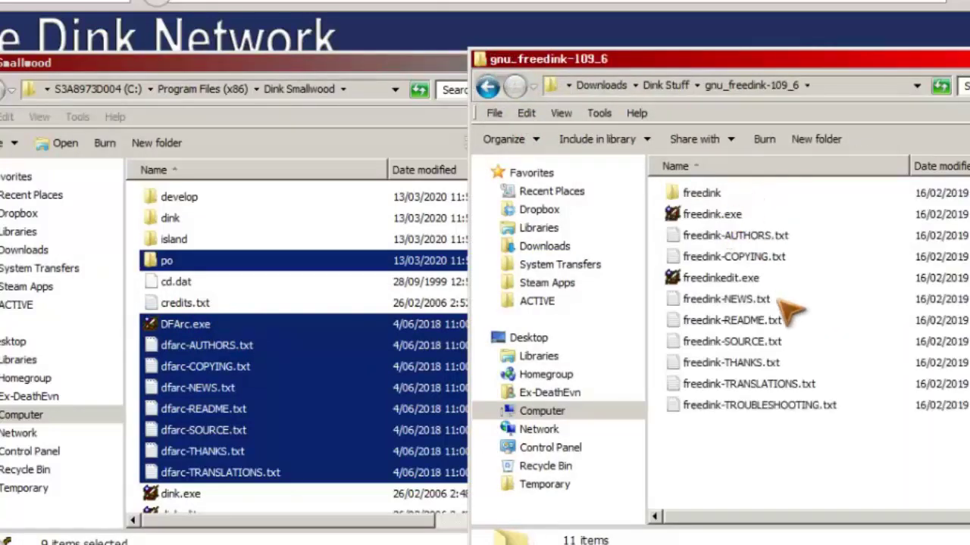
pyautogui.hotkey('ctrl', 'a')
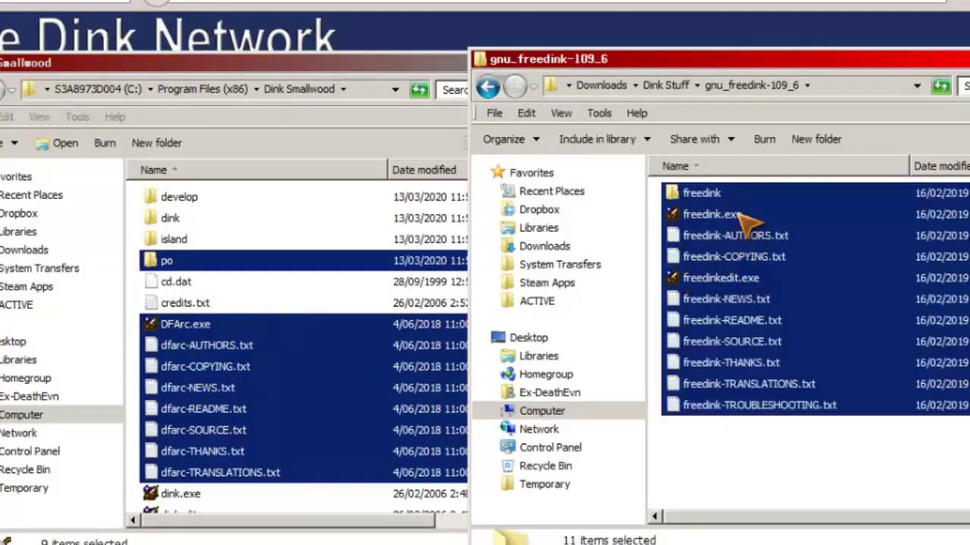
# Step: Place the FreeDink files in the Dink Smallwood folder and close the Dink Stuff window
pyautogui.click(138, 209)
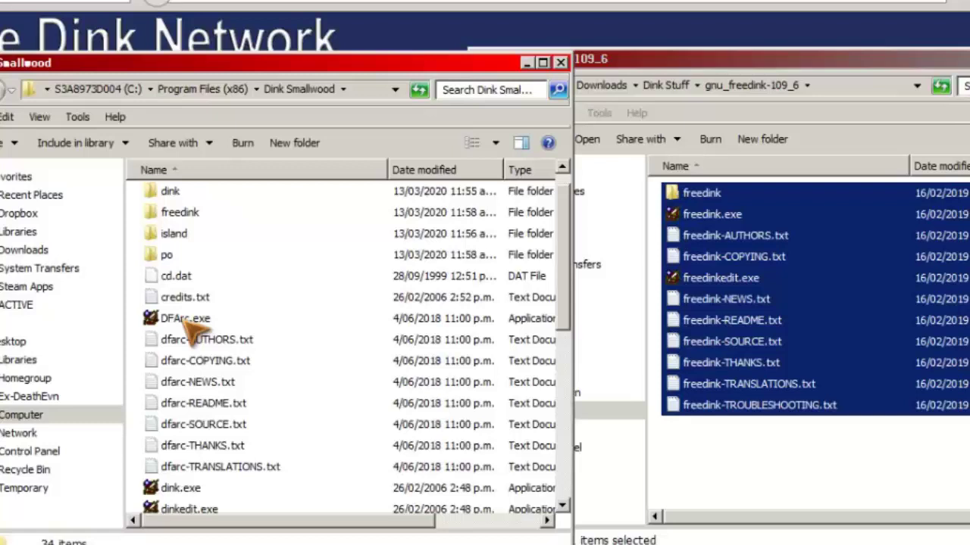
pyautogui.click(812, 79)
pyautogui.click(485, 84)
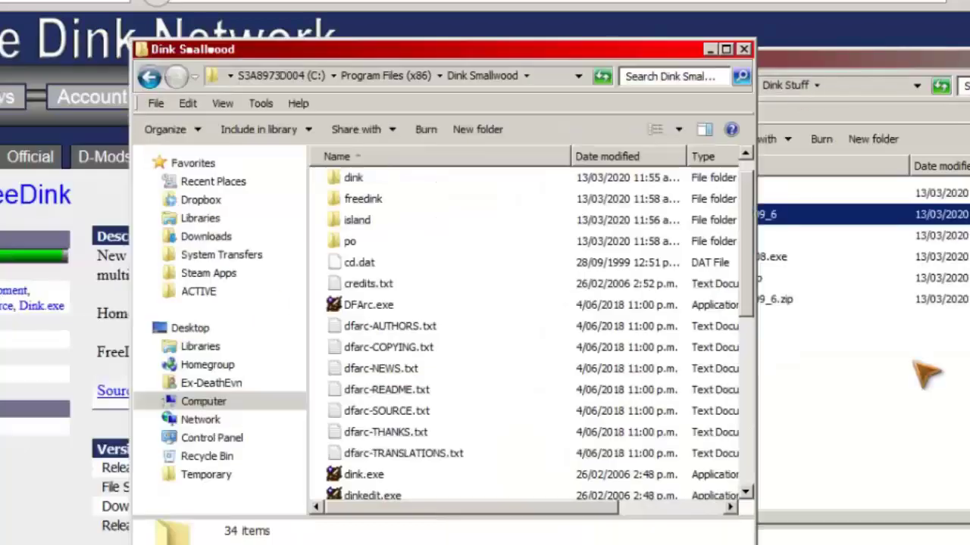
pyautogui.click(915, 363)
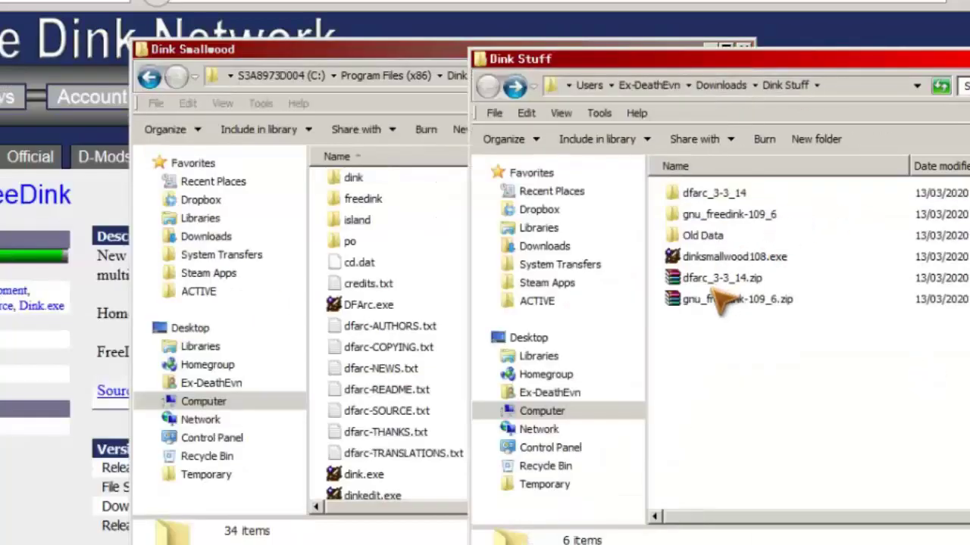
pyautogui.hotkey('alt', 'F4')
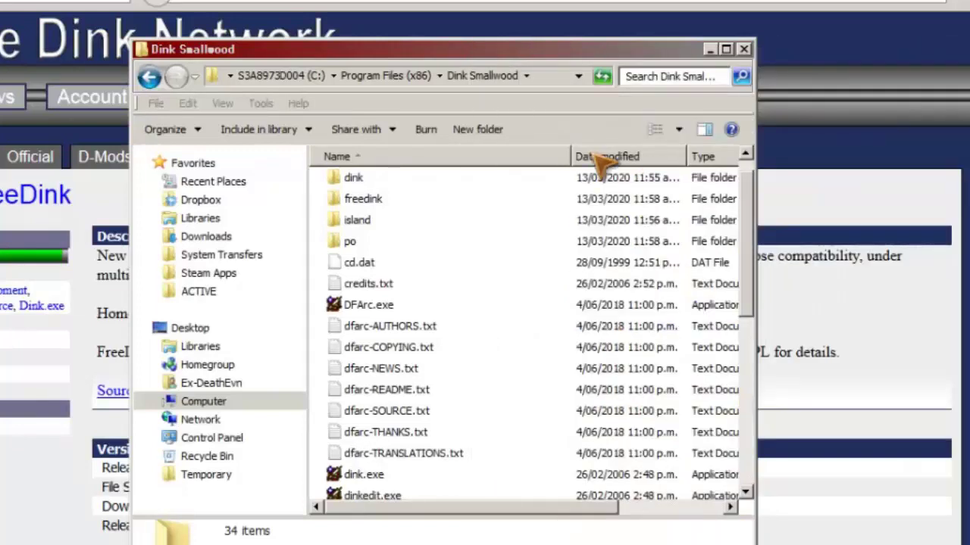
# Step: Launch DFArc.exe from the Dink Smallwood folder and select Dink Smallwood v1.08
pyautogui.click(492, 75)
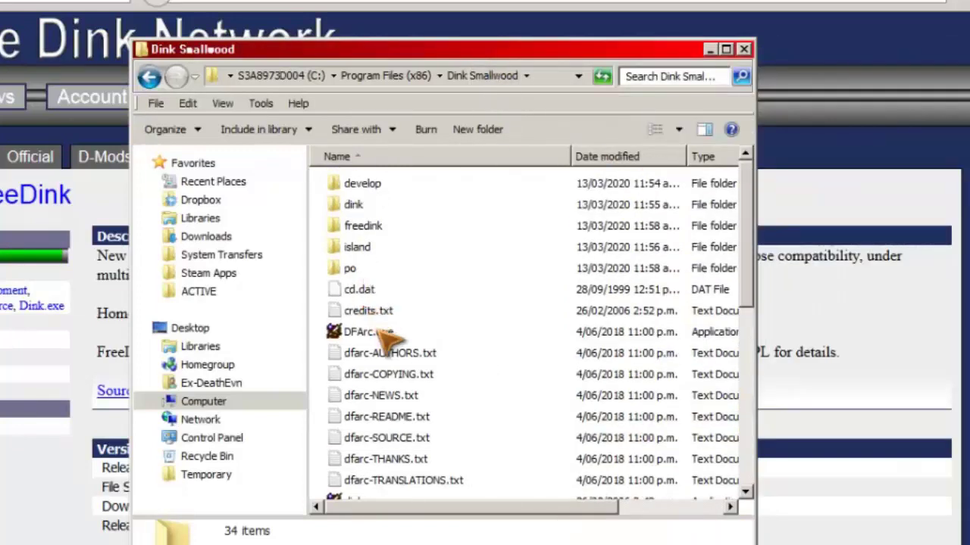
pyautogui.doubleClick(379, 333)
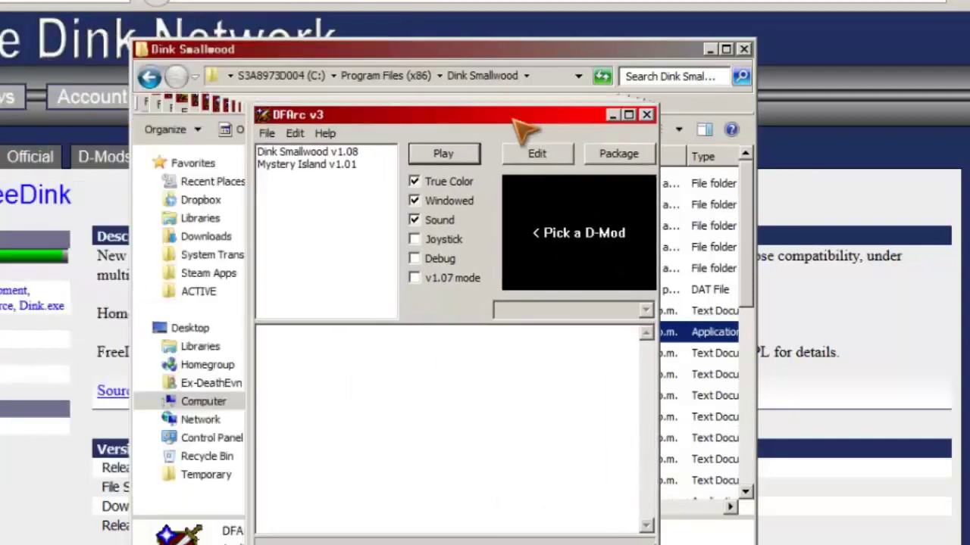
pyautogui.moveTo(520, 124); pyautogui.dragTo(502, 103)
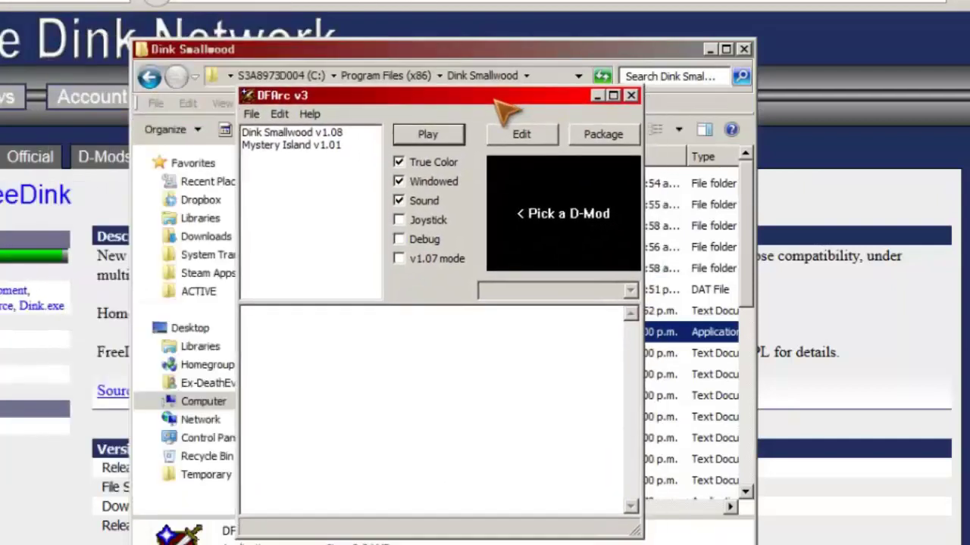
pyautogui.click(288, 135)
# Step: Open Edit > Options and check the override directory C:\Program Files (x86)\Dink Smallwood
pyautogui.click(280, 114)
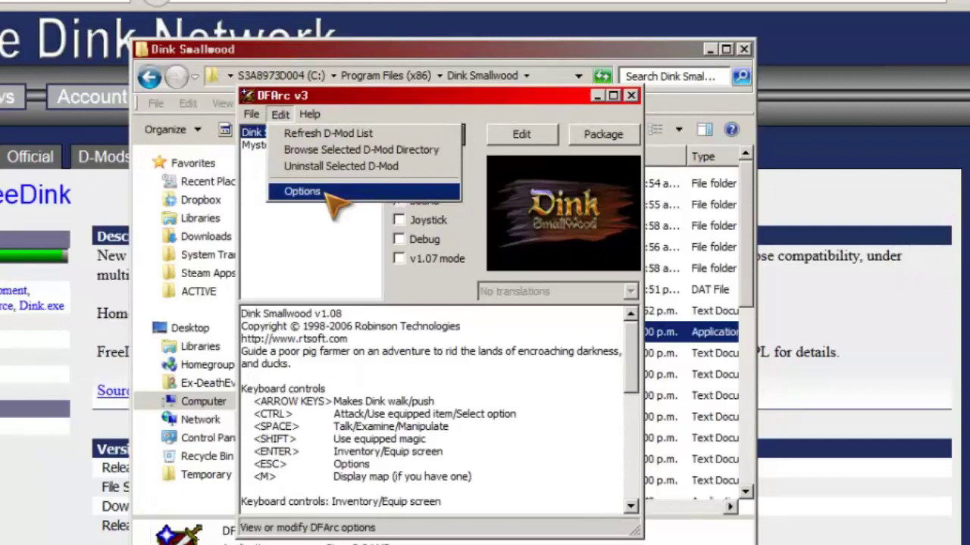
pyautogui.click(300, 190)
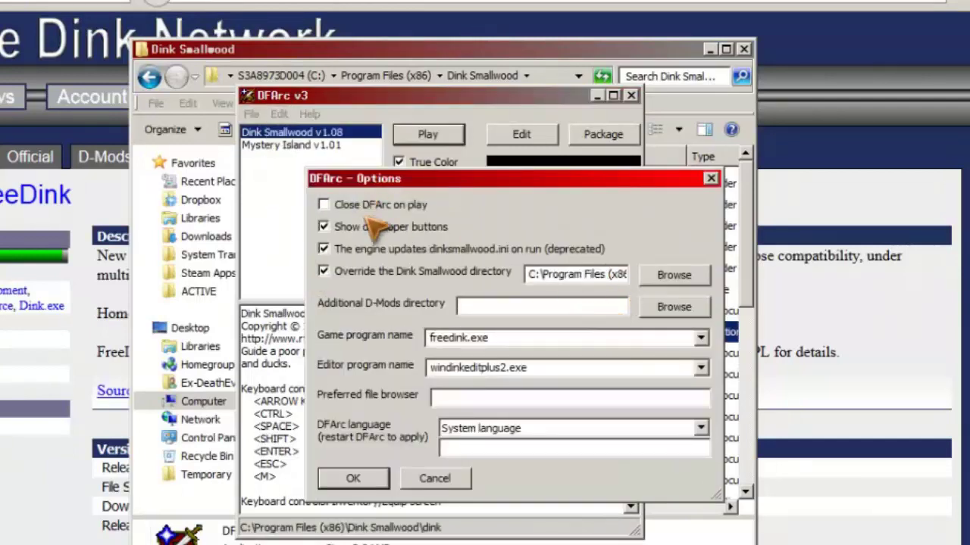
pyautogui.moveTo(409, 188)
pyautogui.mouseDown()
pyautogui.moveTo(728, 212)
pyautogui.moveTo(635, 159)
pyautogui.mouseUp()
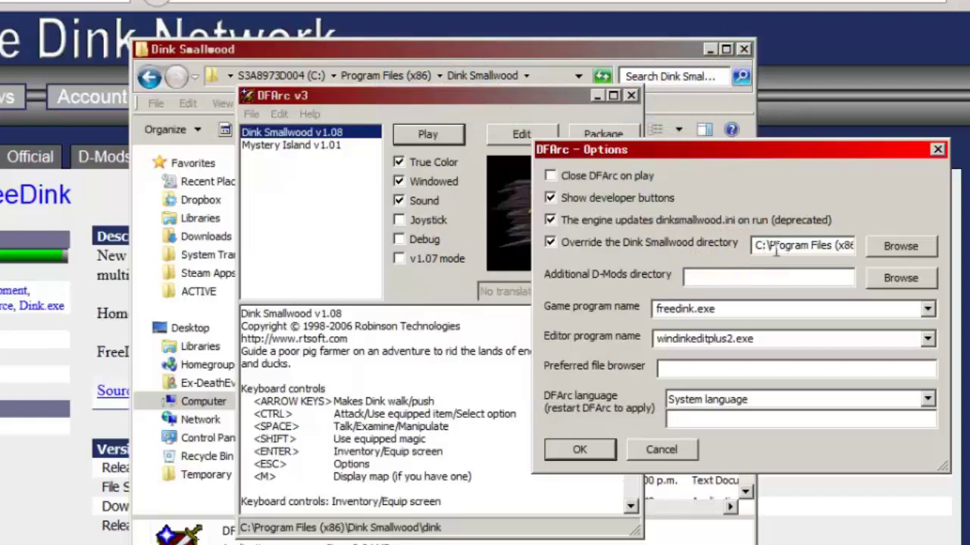
pyautogui.moveTo(774, 250); pyautogui.dragTo(935, 247)
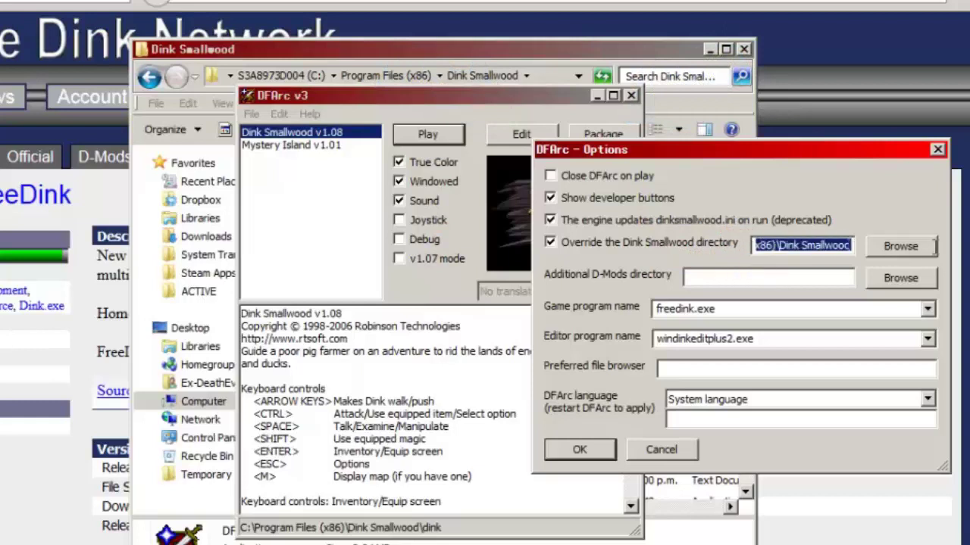
pyautogui.click(808, 247)
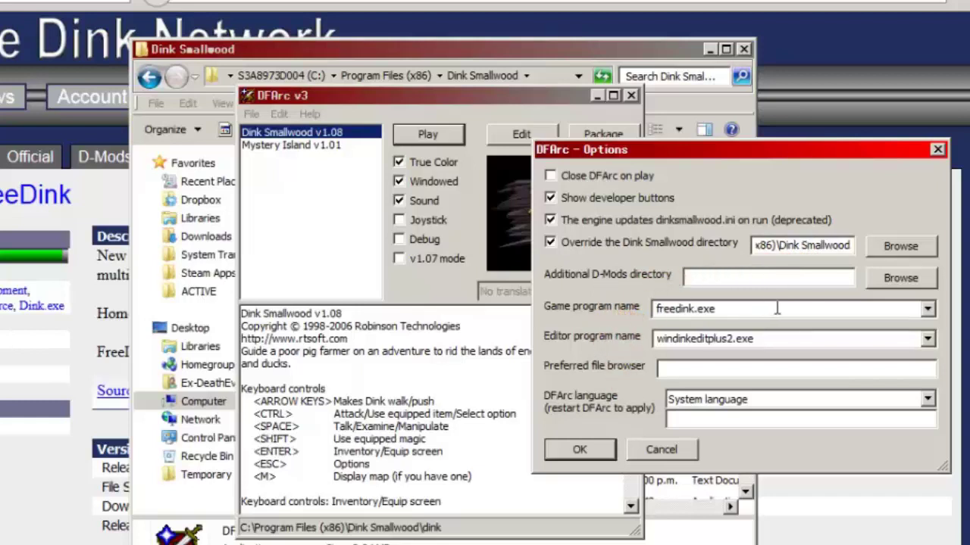
pyautogui.click(928, 309)
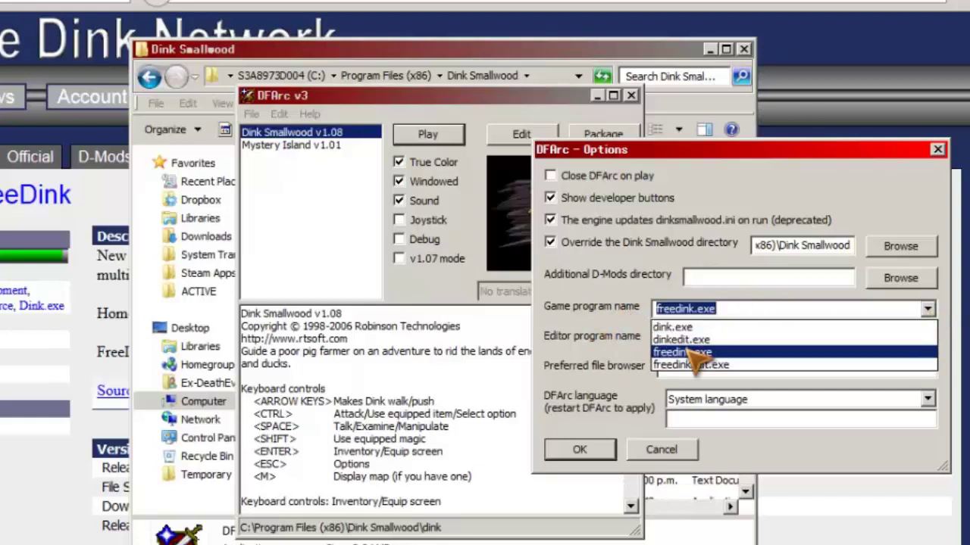
pyautogui.click(926, 306)
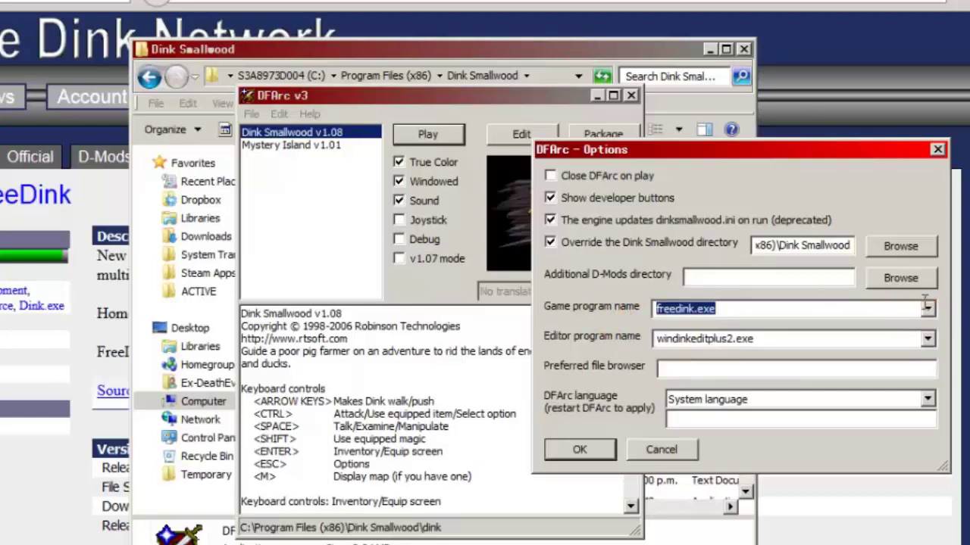
pyautogui.click(928, 339)
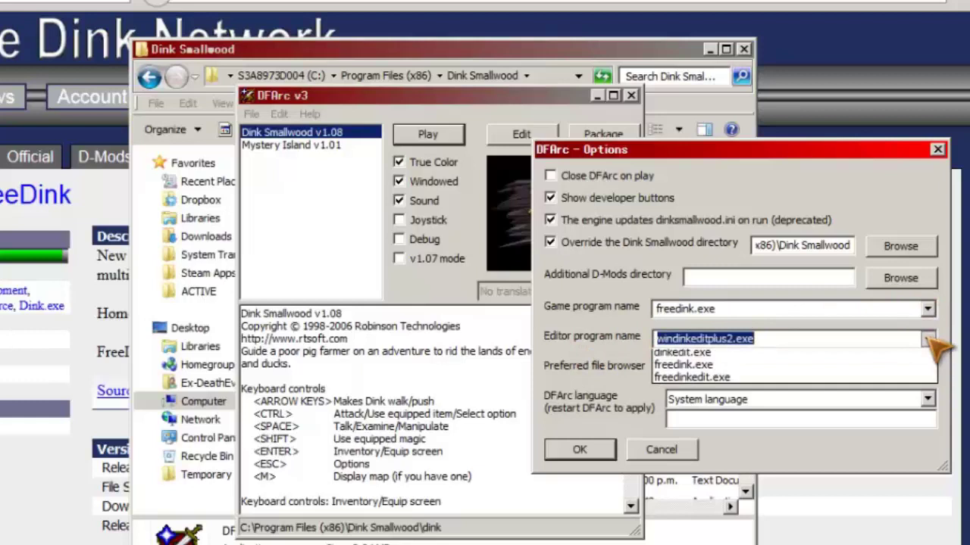
pyautogui.click(928, 340)
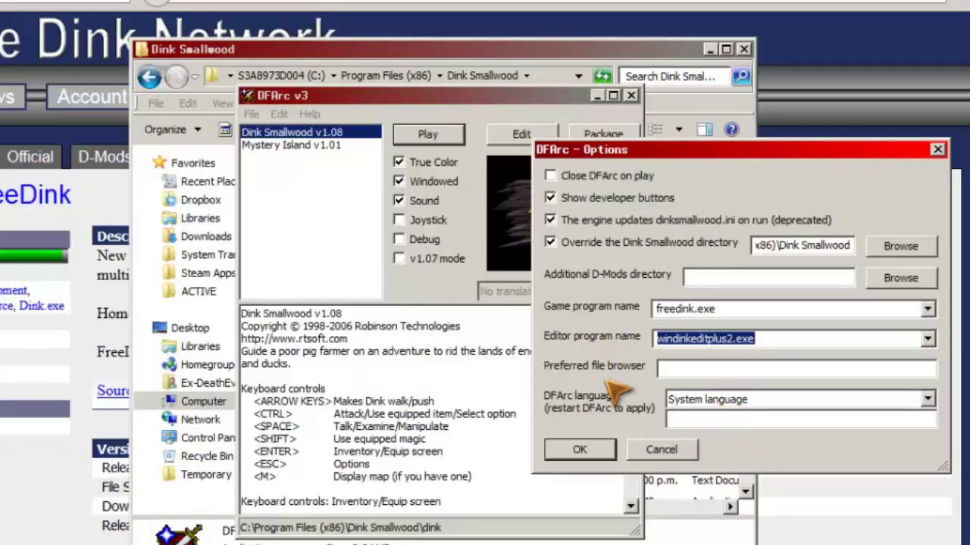
pyautogui.click(927, 339)
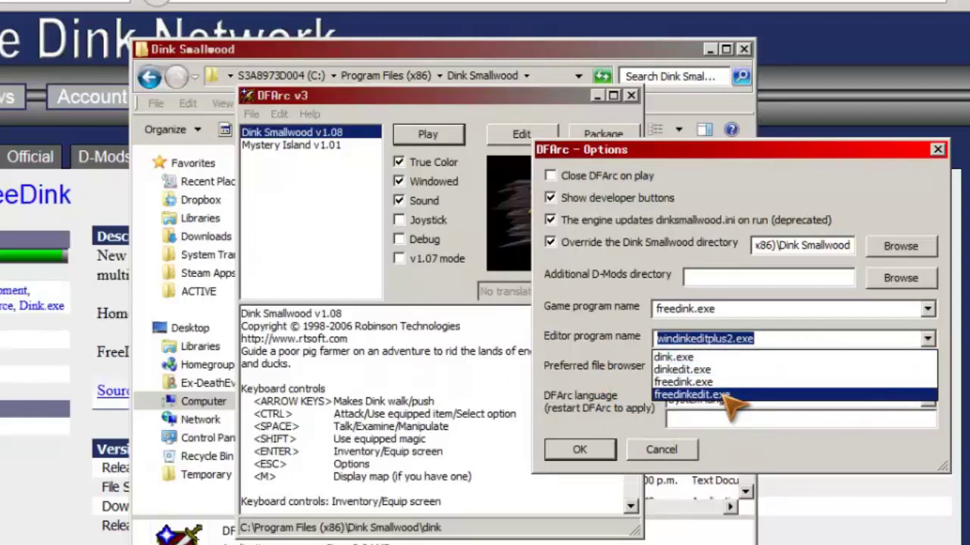
pyautogui.click(929, 340)
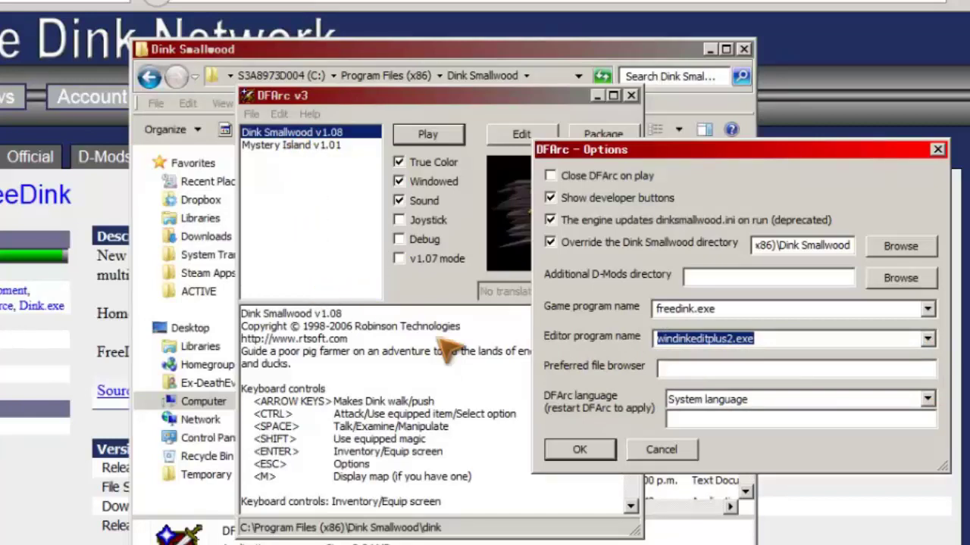
pyautogui.click(909, 402)
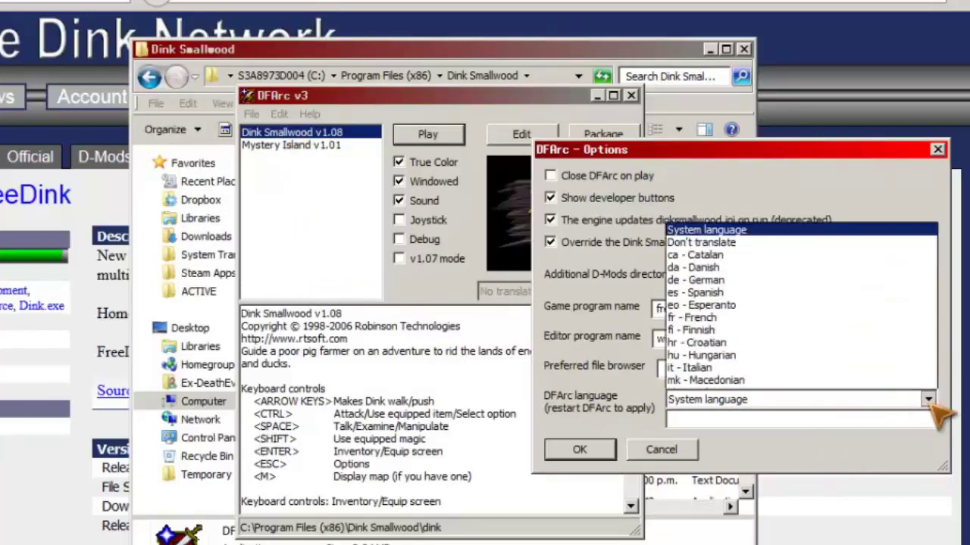
pyautogui.click(909, 401)
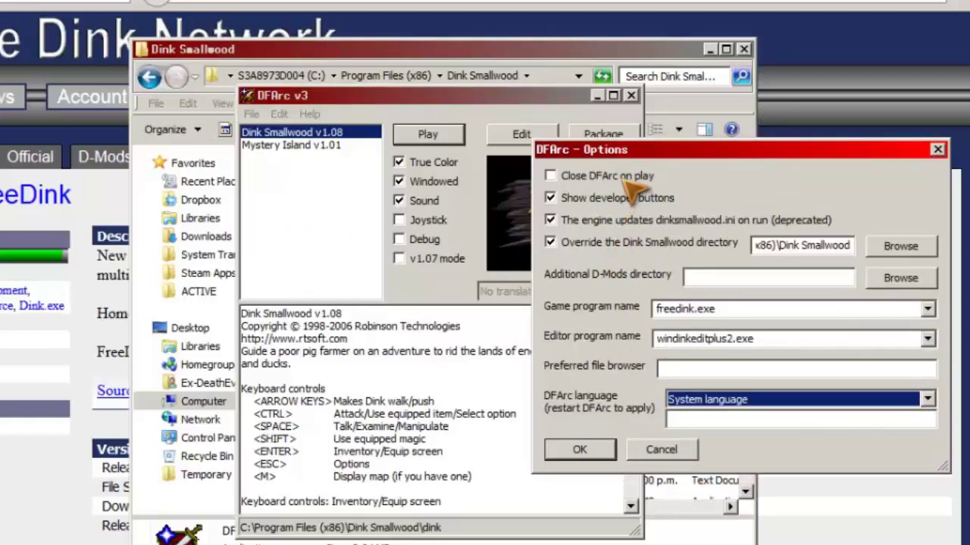
# Step: Turn on 'Close DFArc on play' and confirm the Options dialog with OK
pyautogui.click(593, 179)
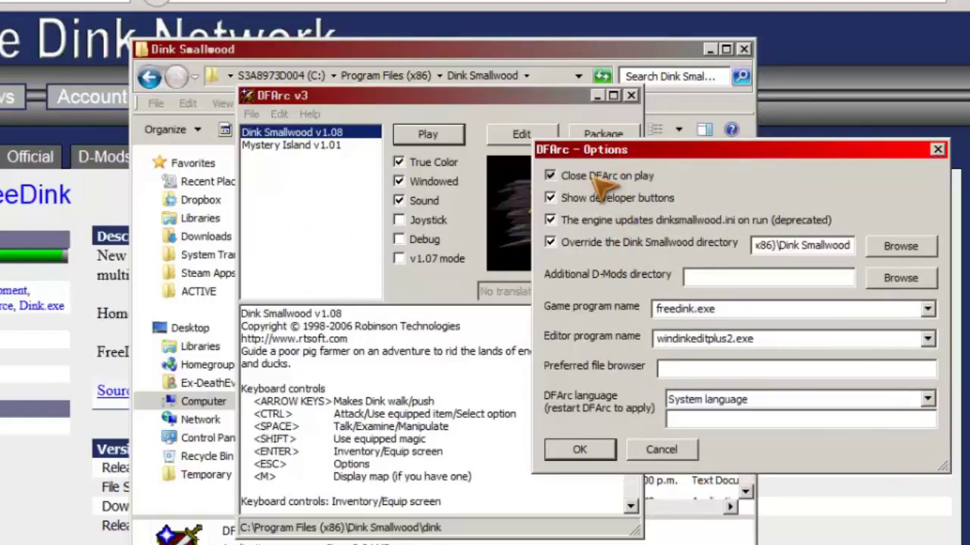
pyautogui.click(656, 449)
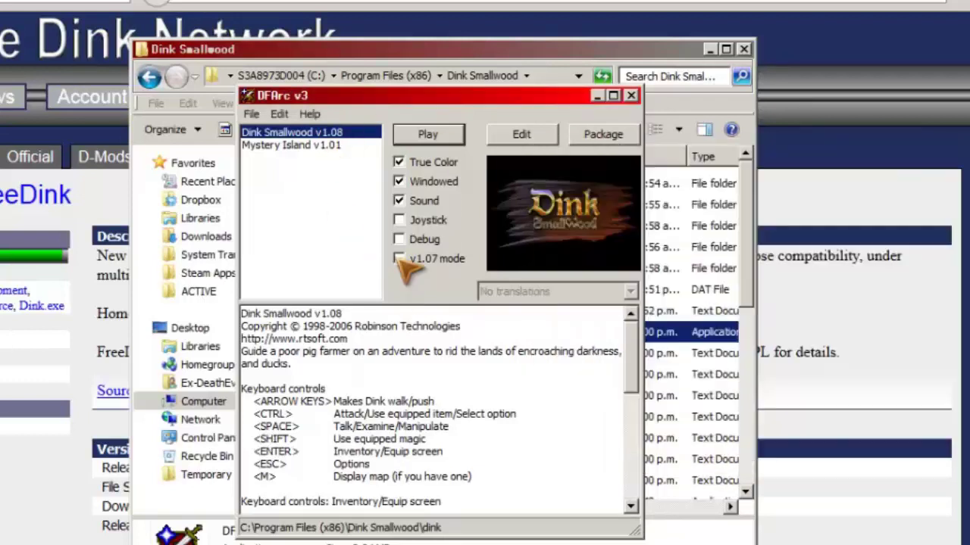